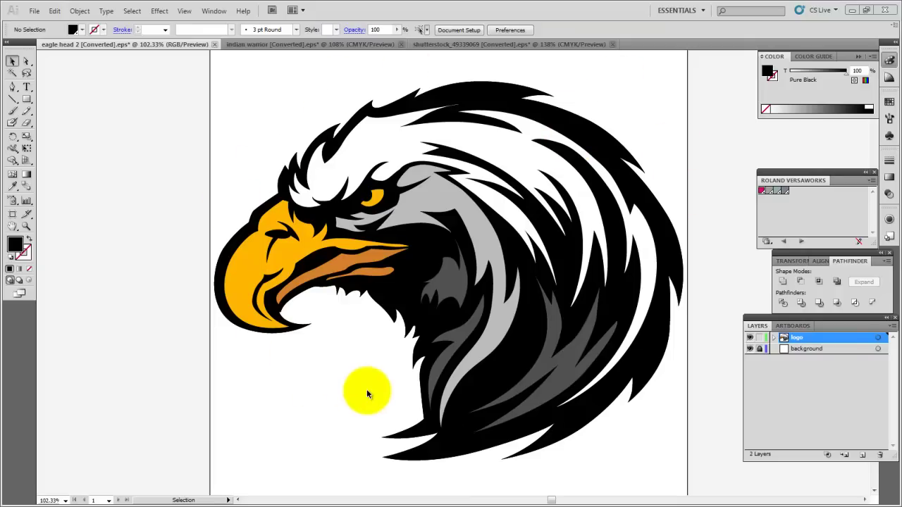
# - Look over the indian warrior and animals documents, then return to the eagle head document
pyautogui.click(284, 44)
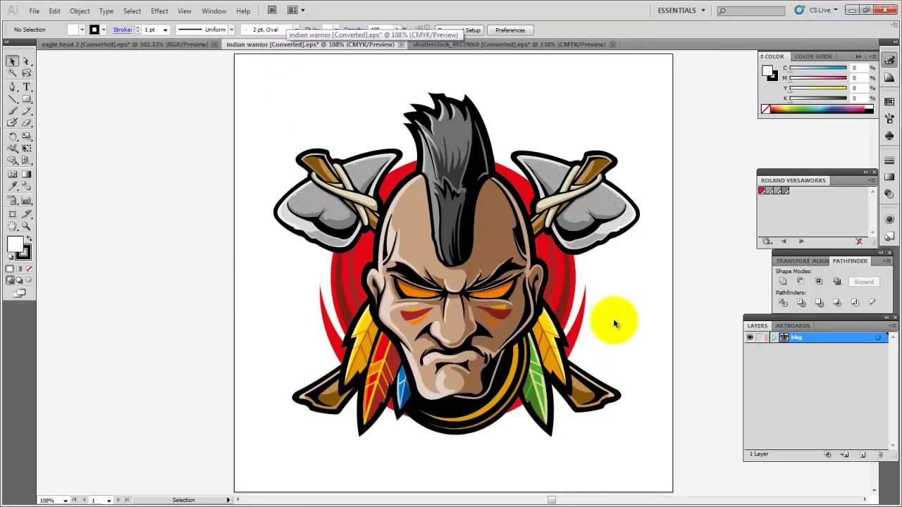
pyautogui.click(503, 45)
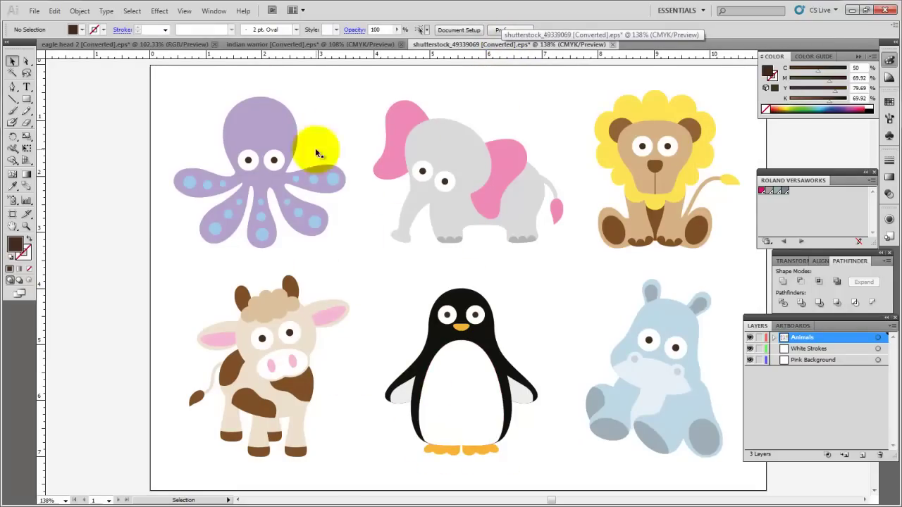
pyautogui.click(149, 45)
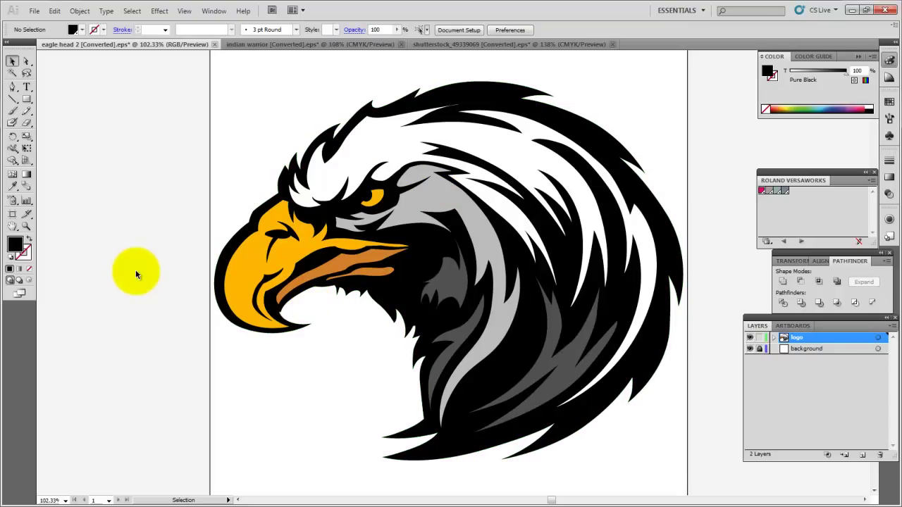
# - Expand and collapse the logo layer, then drag it to create a 'logo copy' layer above it
pyautogui.click(773, 341)
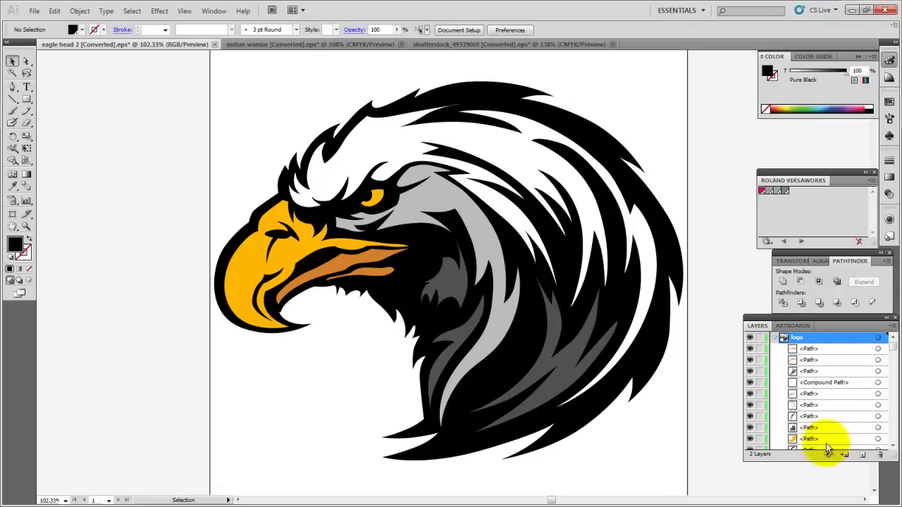
pyautogui.click(774, 339)
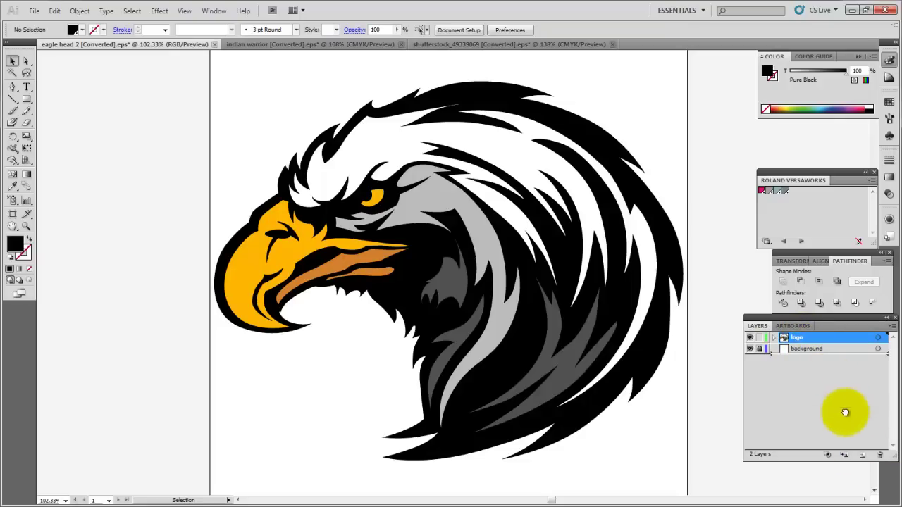
pyautogui.moveTo(864, 455); pyautogui.dragTo(864, 455)
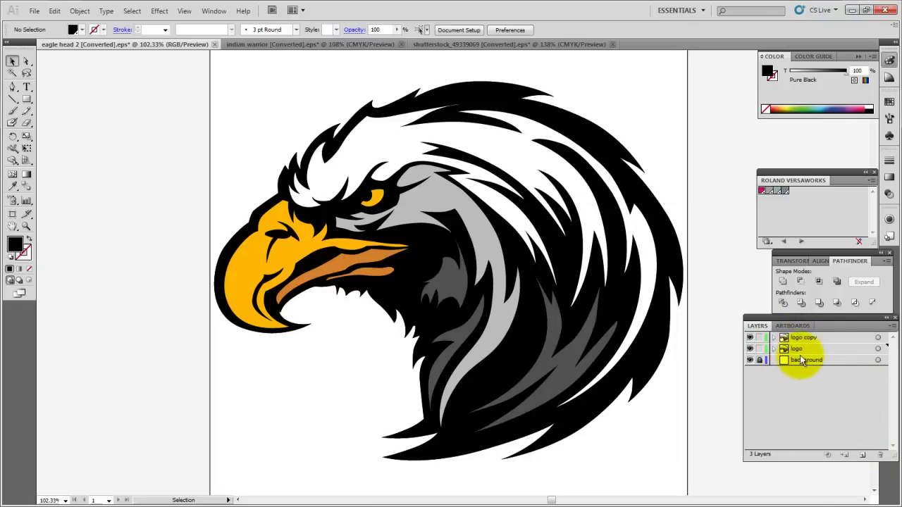
# - Lock the original logo layer, activate logo copy, and marquee-select the eagle
pyautogui.click(759, 349)
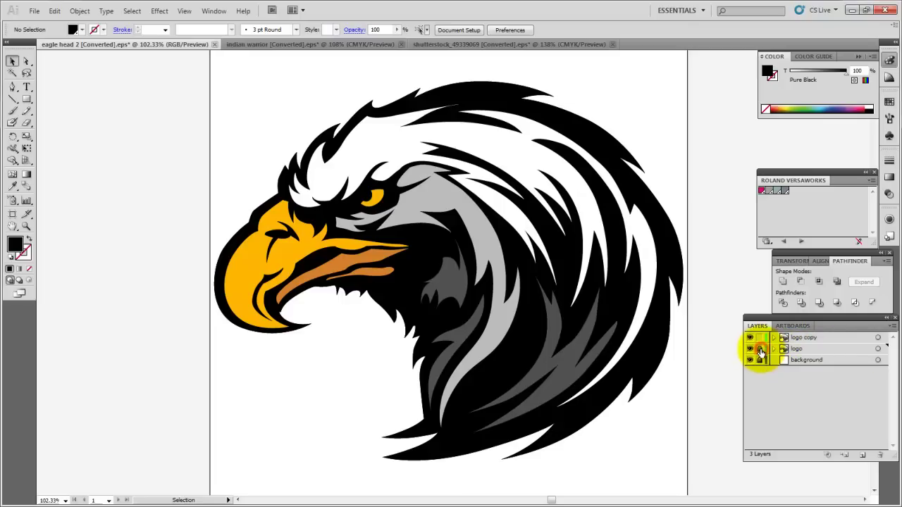
pyautogui.click(808, 338)
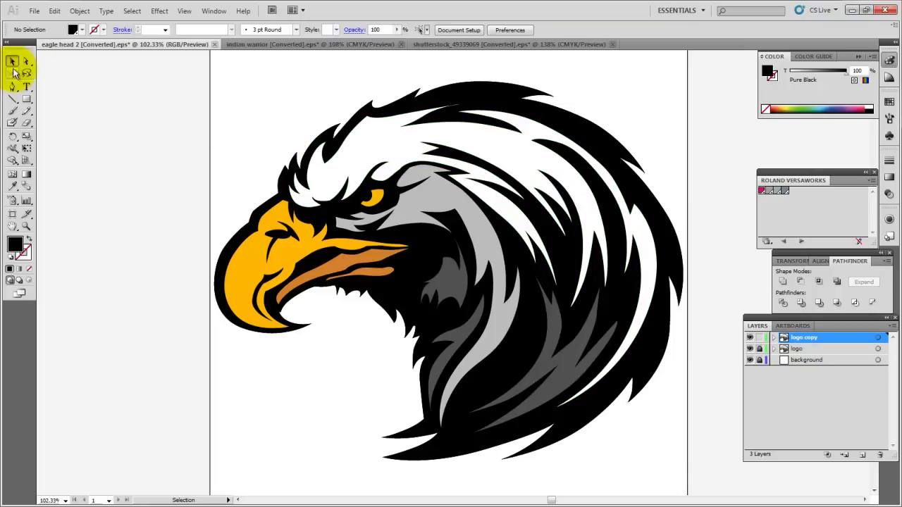
pyautogui.moveTo(181, 68); pyautogui.dragTo(701, 473)
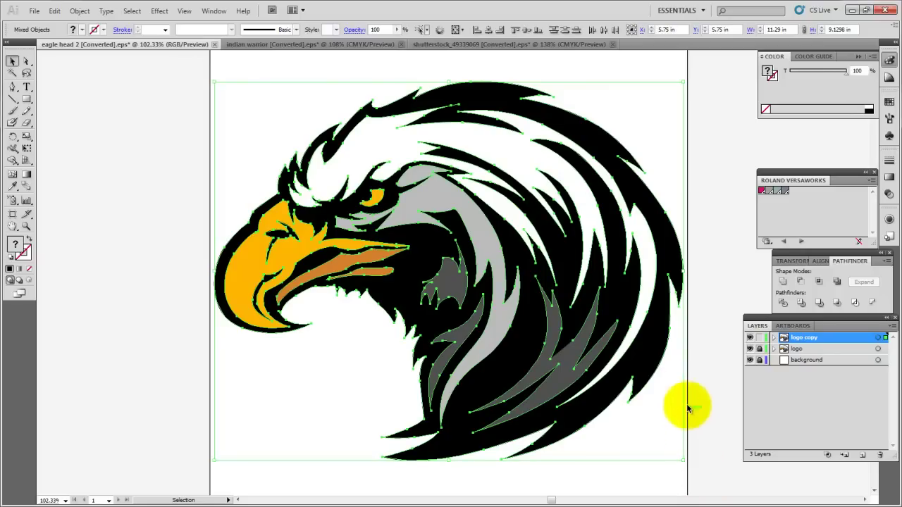
# - Undo an accidental move of the white feathers shape and reselect every eagle path
pyautogui.click(149, 209)
pyautogui.click(363, 136)
pyautogui.moveTo(363, 136); pyautogui.dragTo(381, 157)
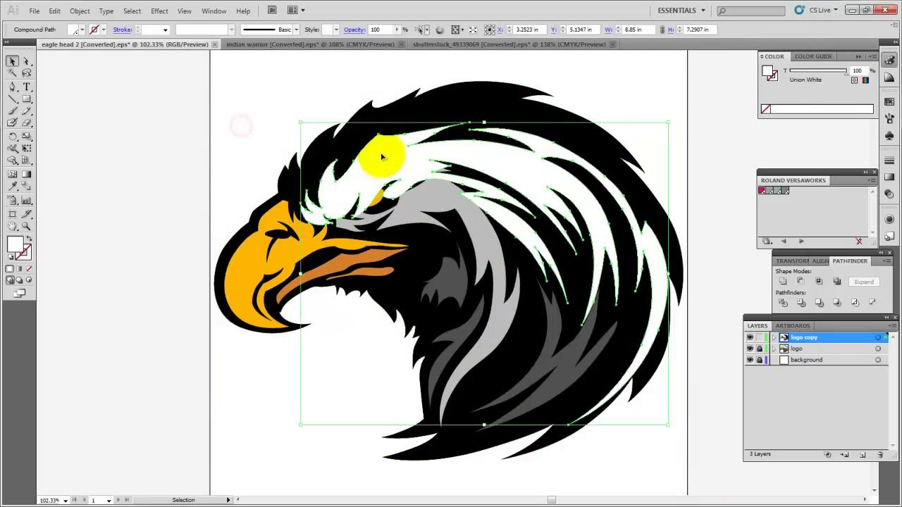
pyautogui.press('a')
pyautogui.hotkey('ctrl', 'z')
pyautogui.hotkey('ctrl', 'z')
pyautogui.hotkey('ctrl', 'z')
pyautogui.press('v')
pyautogui.click(182, 65)
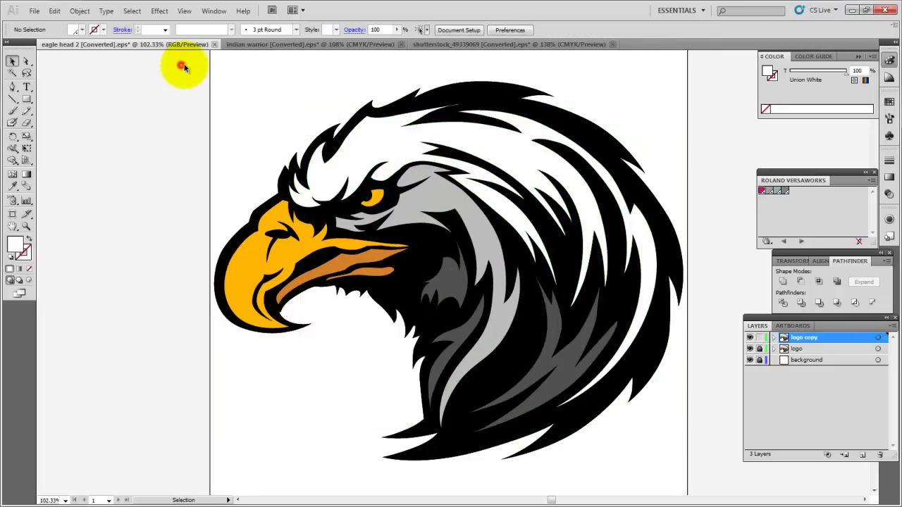
pyautogui.moveTo(184, 64); pyautogui.dragTo(707, 475)
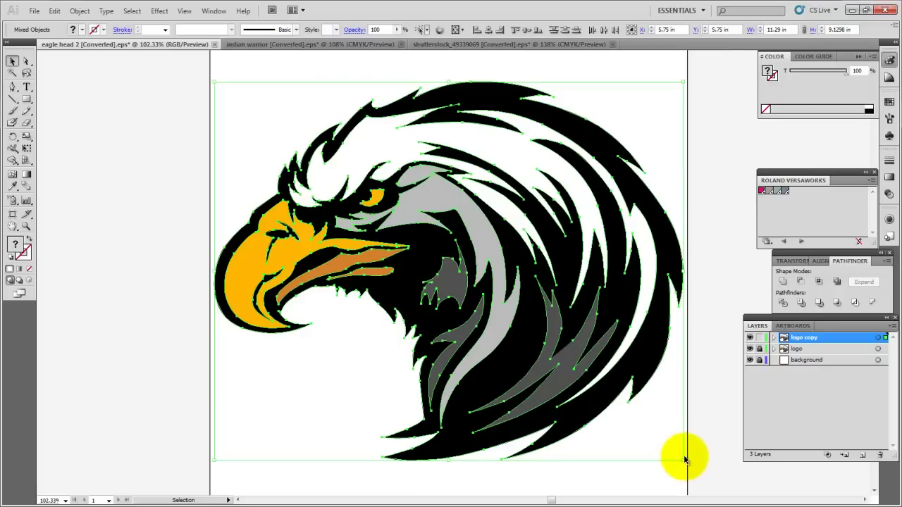
# - Unite the selected eagle paths into one shape, set its fill to None, and activate the stroke
pyautogui.click(782, 282)
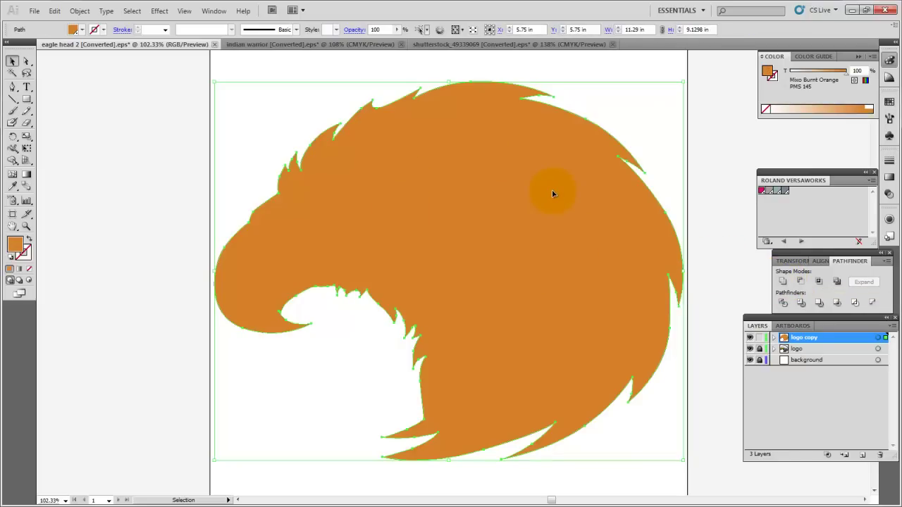
pyautogui.click(766, 110)
pyautogui.click(775, 78)
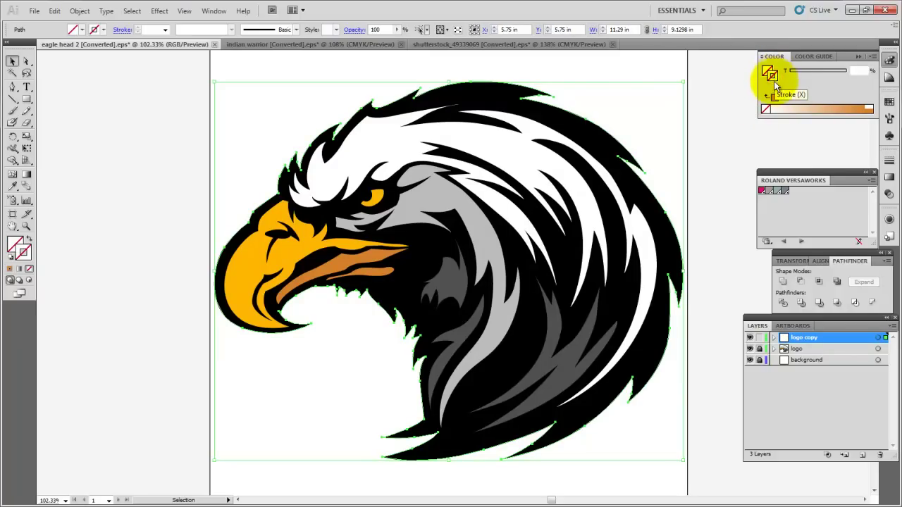
# - Apply the CutContour swatch to the outline's stroke, check the feather spike up close, then fit and deselect
pyautogui.click(762, 193)
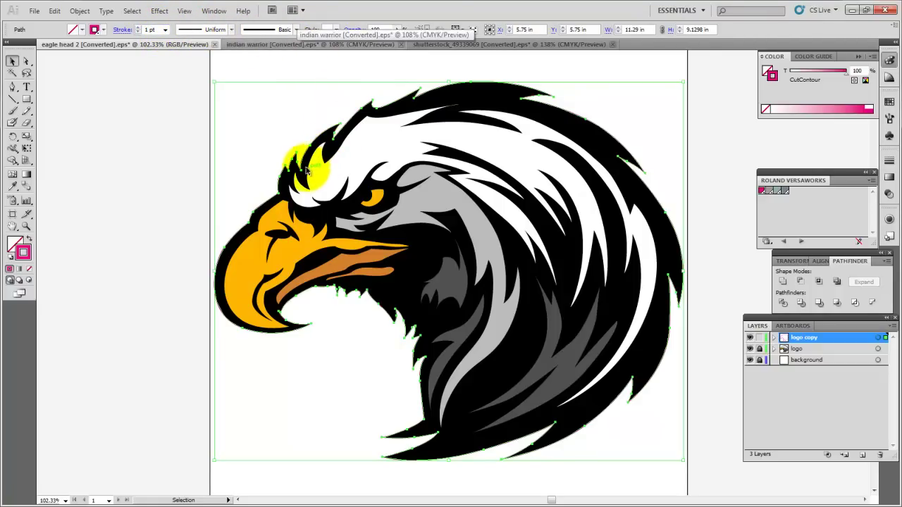
pyautogui.press('z')
pyautogui.moveTo(304, 114); pyautogui.dragTo(368, 152)
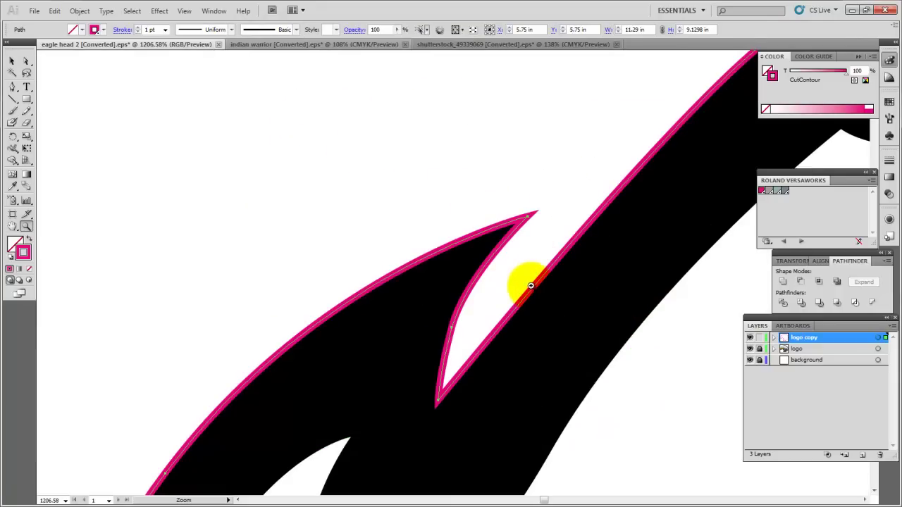
pyautogui.press('ctrl')
pyautogui.hotkey('ctrl', '0')
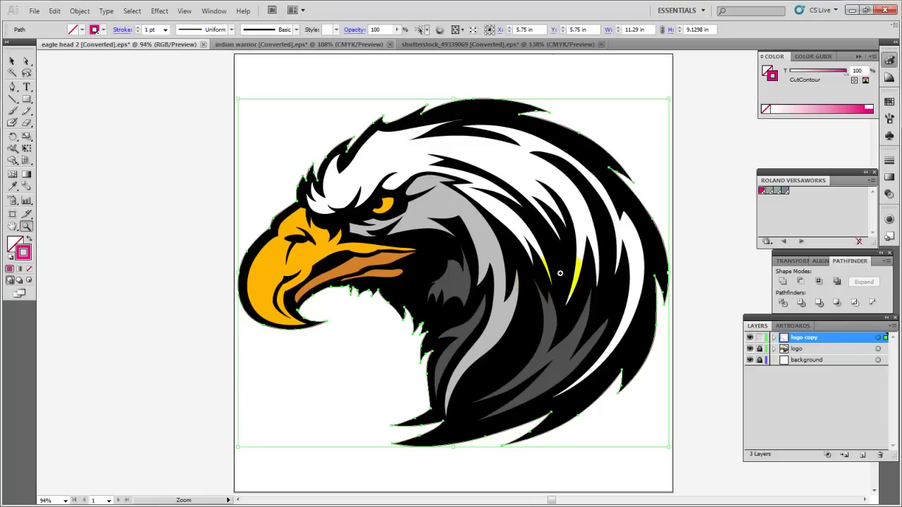
pyautogui.click(16, 61)
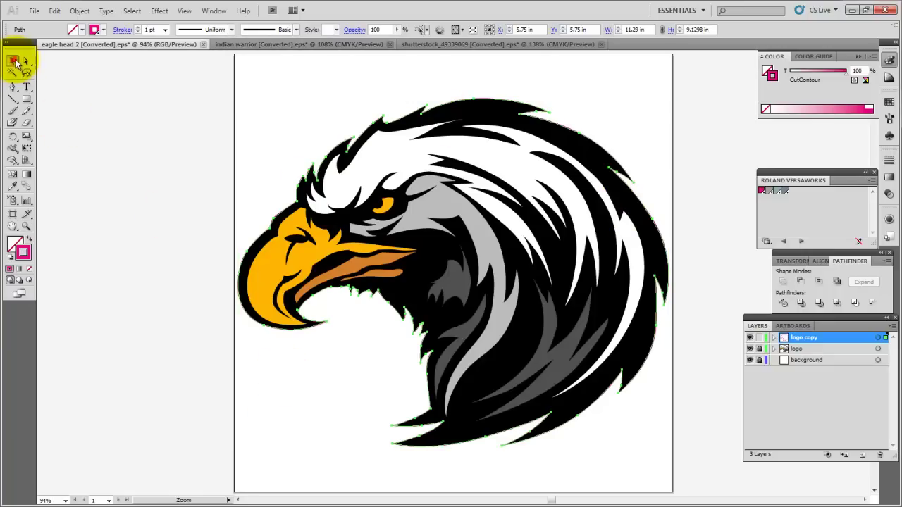
# - Deselect the eagle outline and switch to the indian warrior document
pyautogui.click(161, 121)
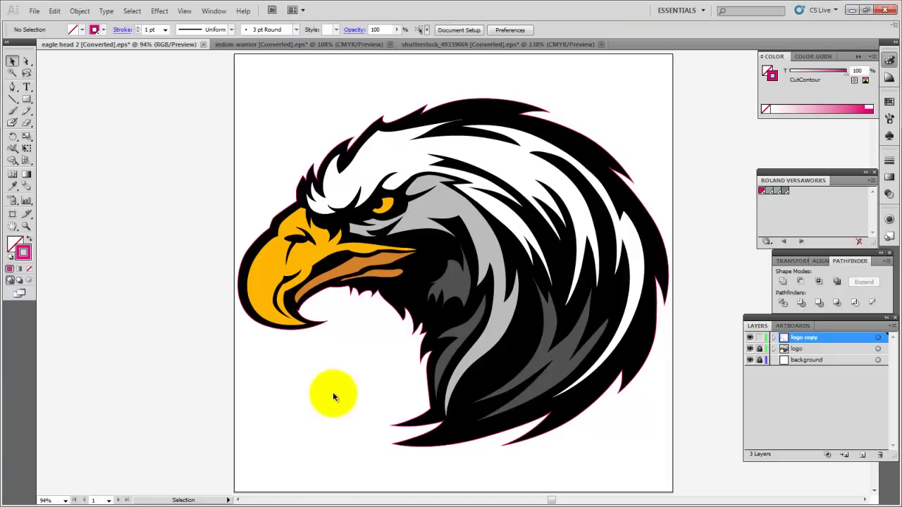
pyautogui.click(299, 46)
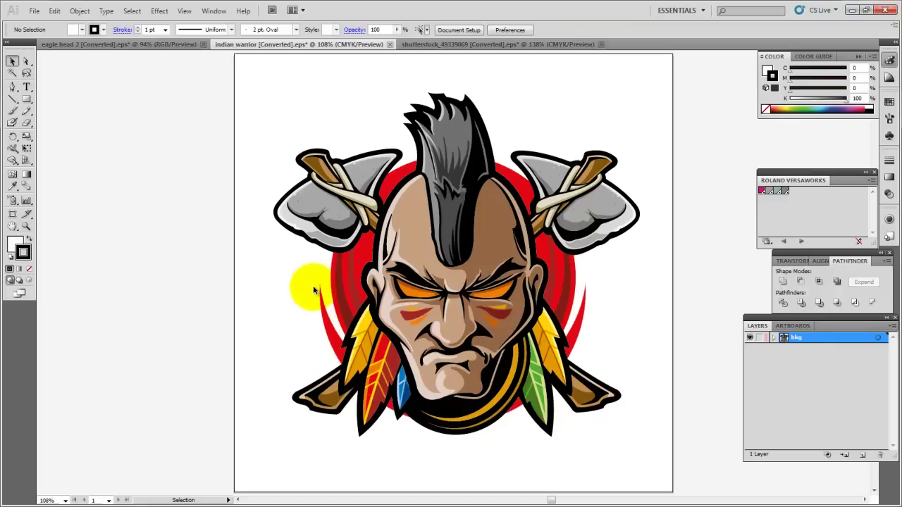
# - Duplicate the bkg layer into 'bkg copy', lock the original, and select all warrior artwork
pyautogui.moveTo(806, 341); pyautogui.dragTo(864, 458)
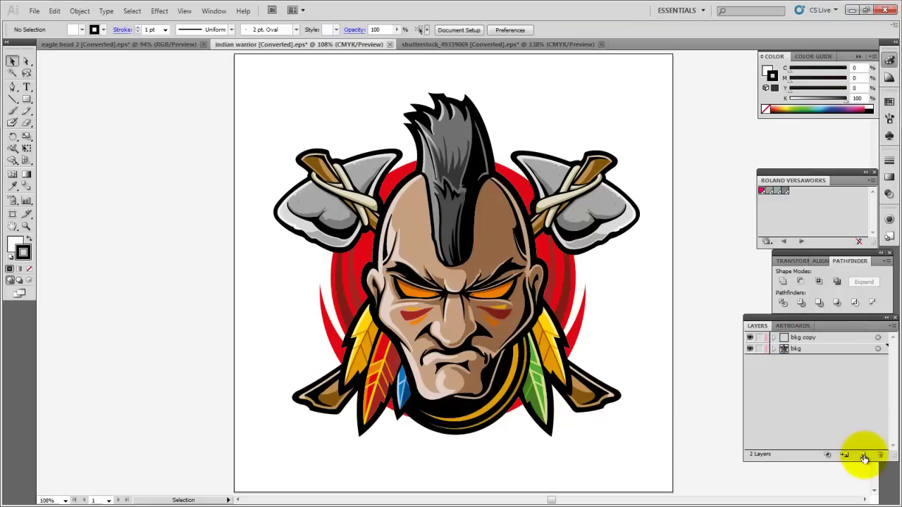
pyautogui.click(758, 349)
pyautogui.moveTo(191, 61); pyautogui.dragTo(697, 455)
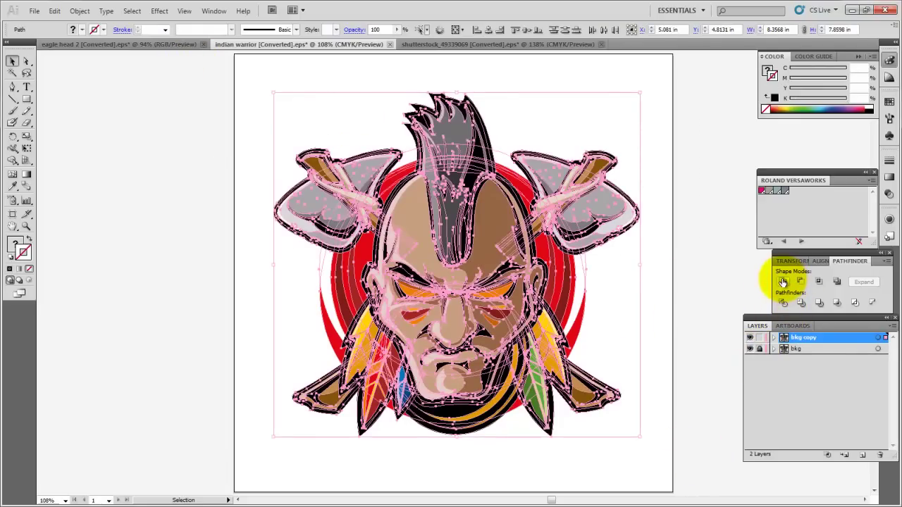
# - Try uniting the warrior artwork, undo it, then select the red circle behind the warrior
pyautogui.click(783, 282)
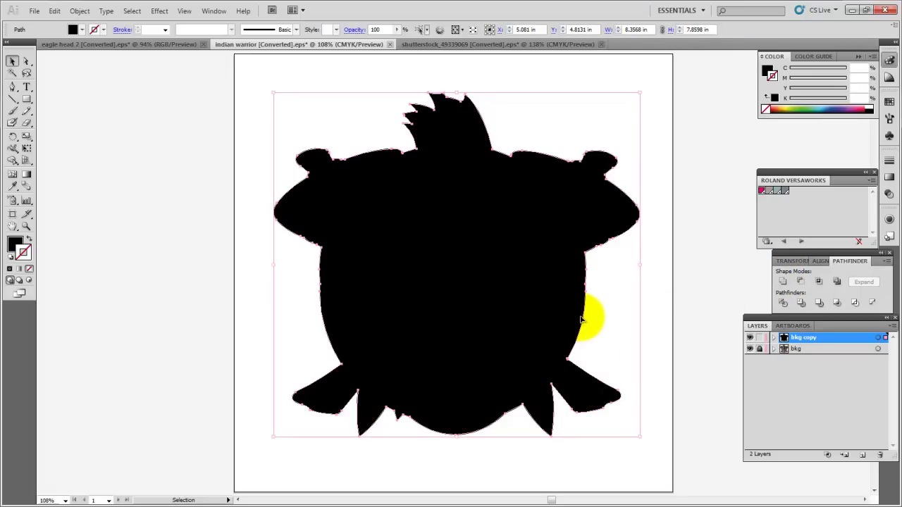
pyautogui.hotkey('ctrl', 'z')
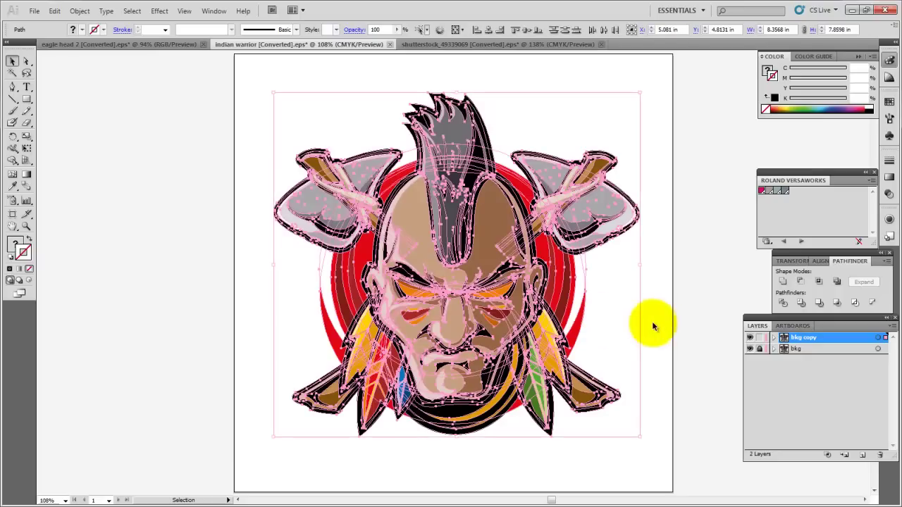
pyautogui.click(684, 313)
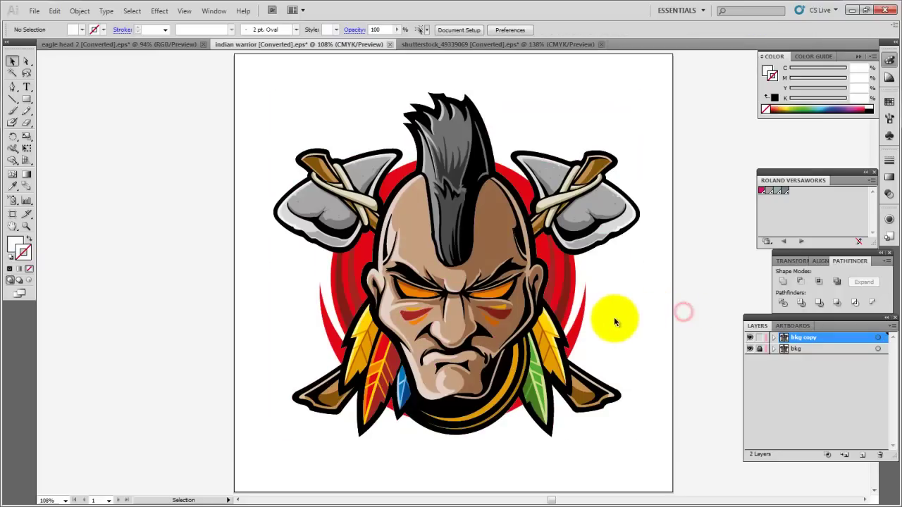
pyautogui.click(584, 310)
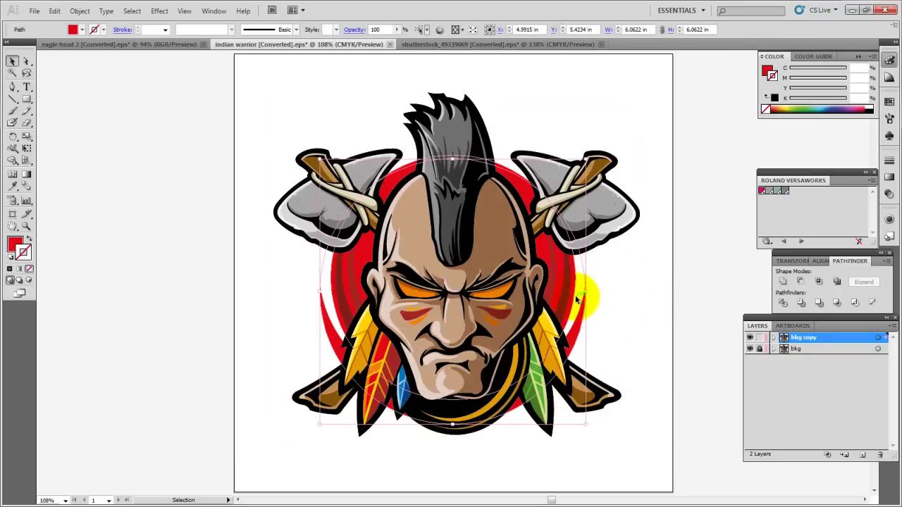
# - Cut the two ring shapes out of the red circle with Minus Front, then reselect all warrior artwork
pyautogui.click(586, 278)
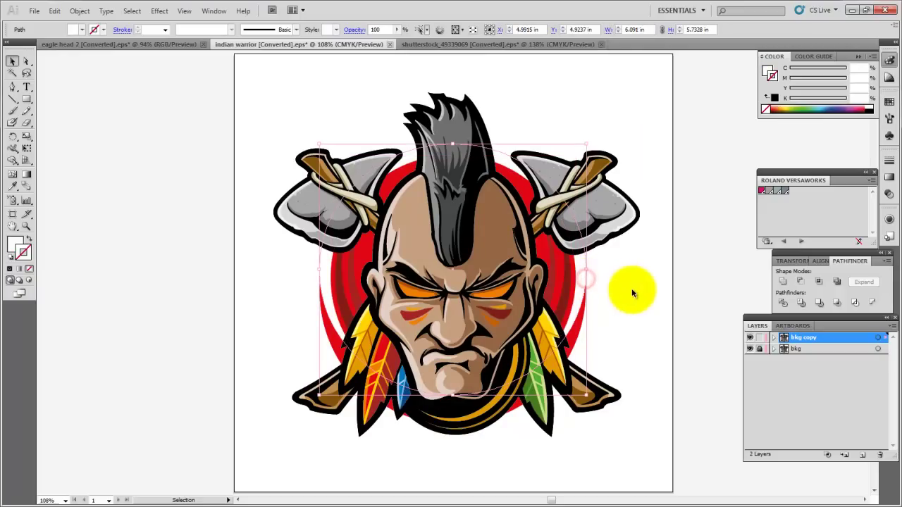
pyautogui.keyDown('shift'); pyautogui.click(577, 334); pyautogui.keyUp('shift')
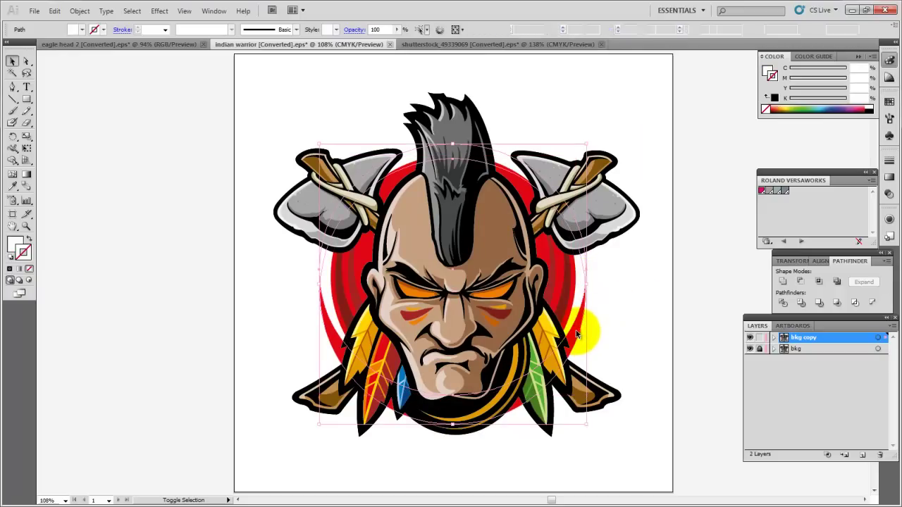
pyautogui.moveTo(577, 334); pyautogui.dragTo(639, 333)
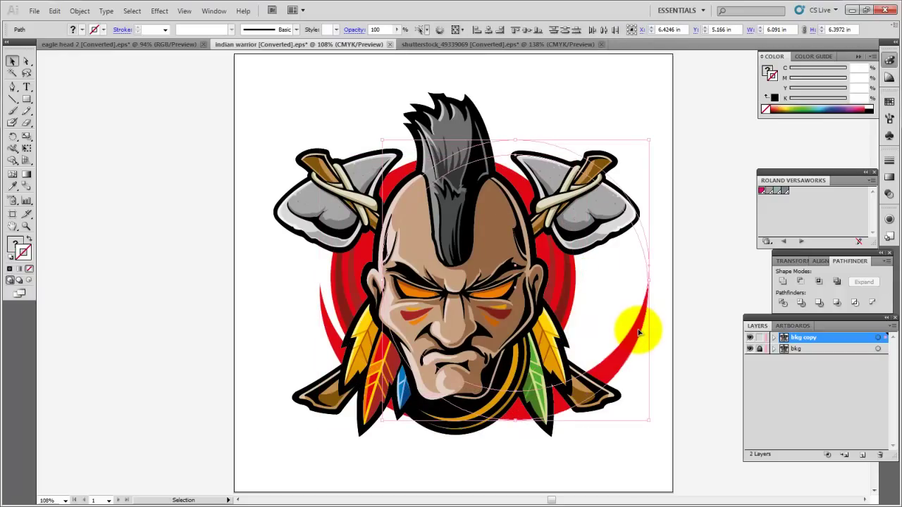
pyautogui.hotkey('ctrl', 'z')
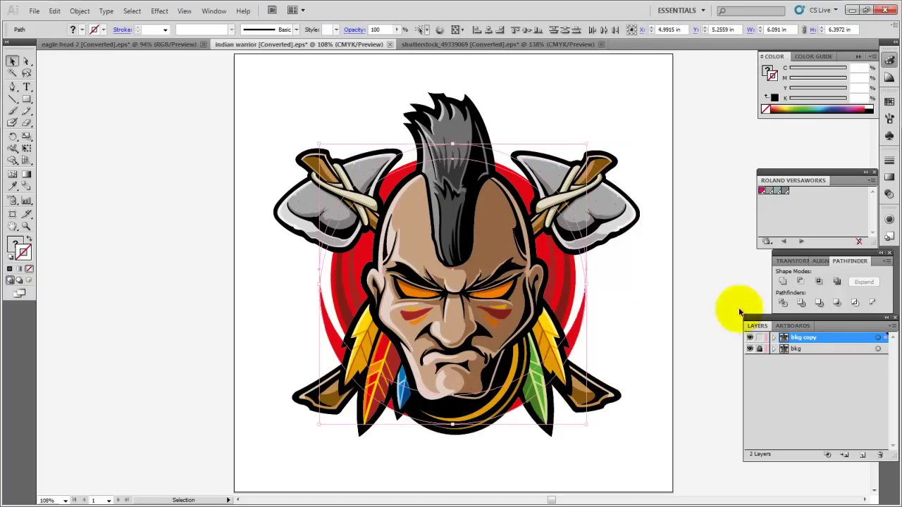
pyautogui.click(801, 282)
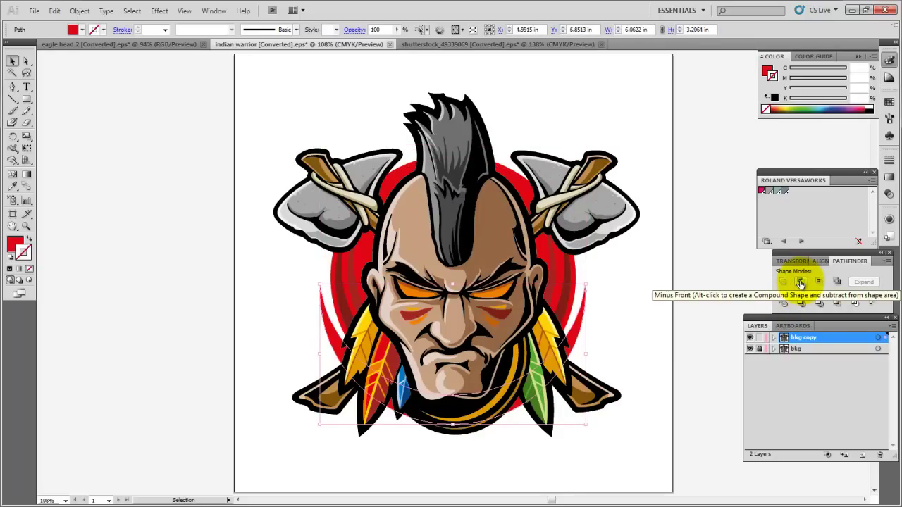
pyautogui.click(590, 277)
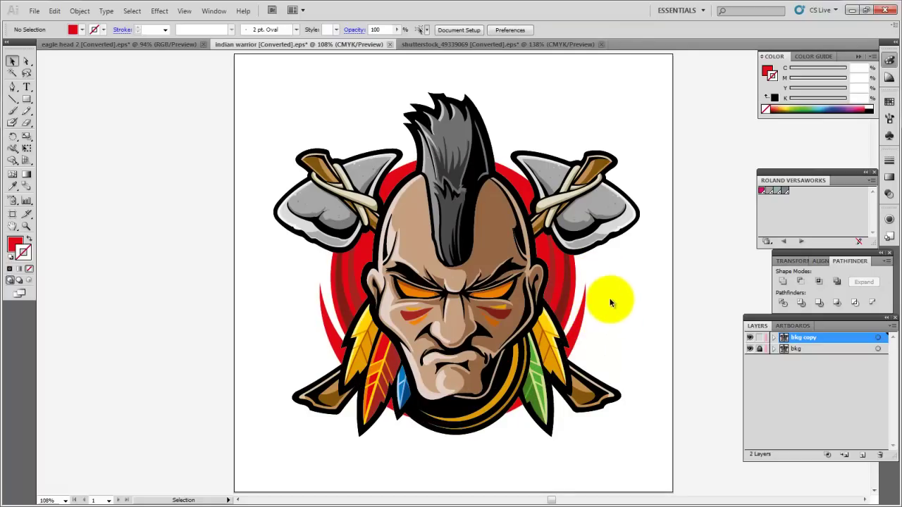
pyautogui.moveTo(212, 63); pyautogui.dragTo(685, 459)
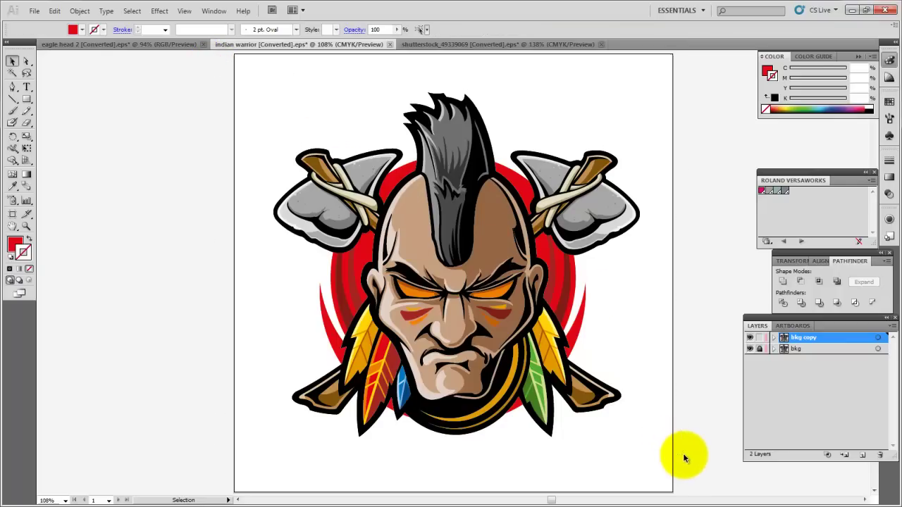
# - Unite all selected warrior pieces into one silhouette and set its fill to None
pyautogui.click(783, 283)
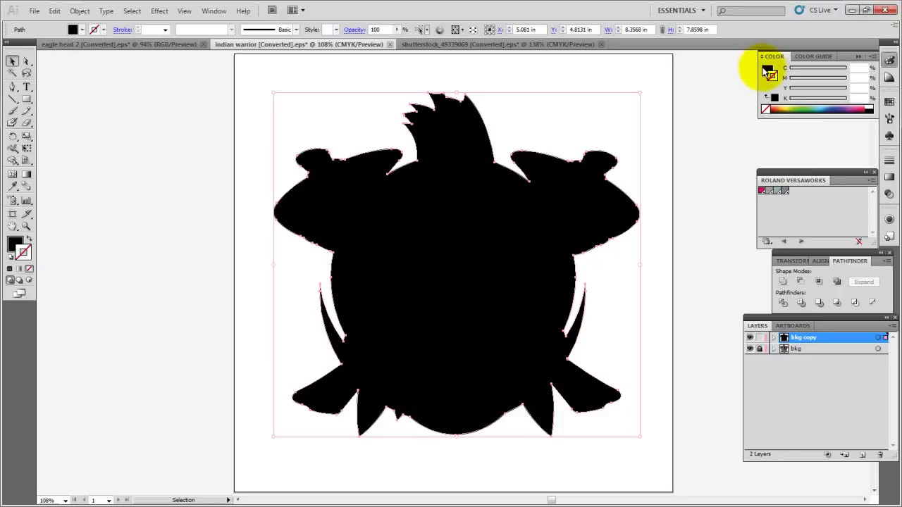
pyautogui.click(767, 70)
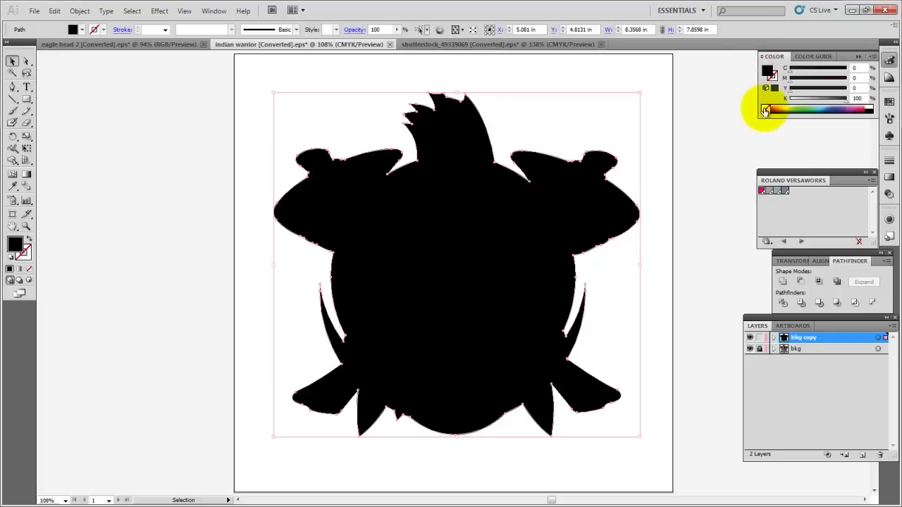
pyautogui.click(764, 110)
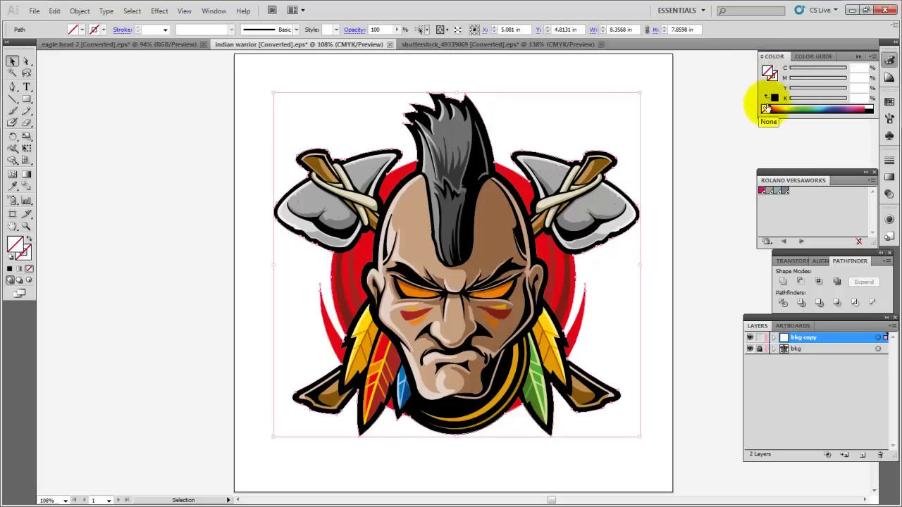
# - Apply the CutContour swatch to the warrior outline's stroke, deselect, and zoom in on the left axe and mohawk
pyautogui.click(776, 77)
pyautogui.click(762, 191)
pyautogui.click(761, 190)
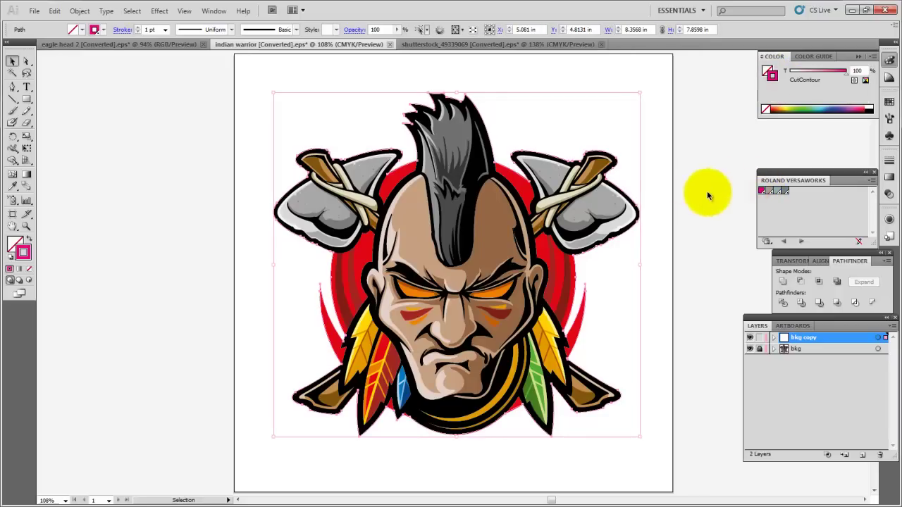
pyautogui.click(660, 202)
pyautogui.press('z')
pyautogui.moveTo(369, 125); pyautogui.dragTo(425, 196)
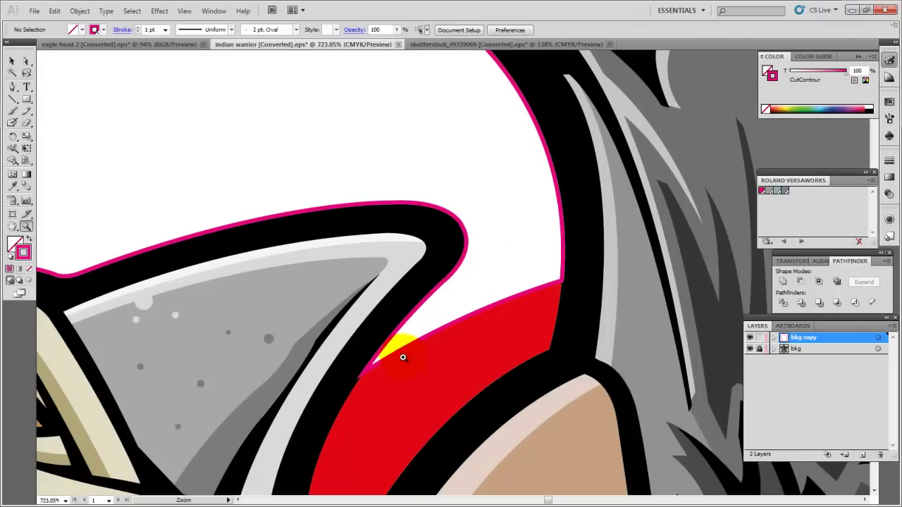
# - Set the magenta CutContour outline's stroke weight to 0.25 pt, check the axe tip closely, then fit the artboard
pyautogui.click(12, 61)
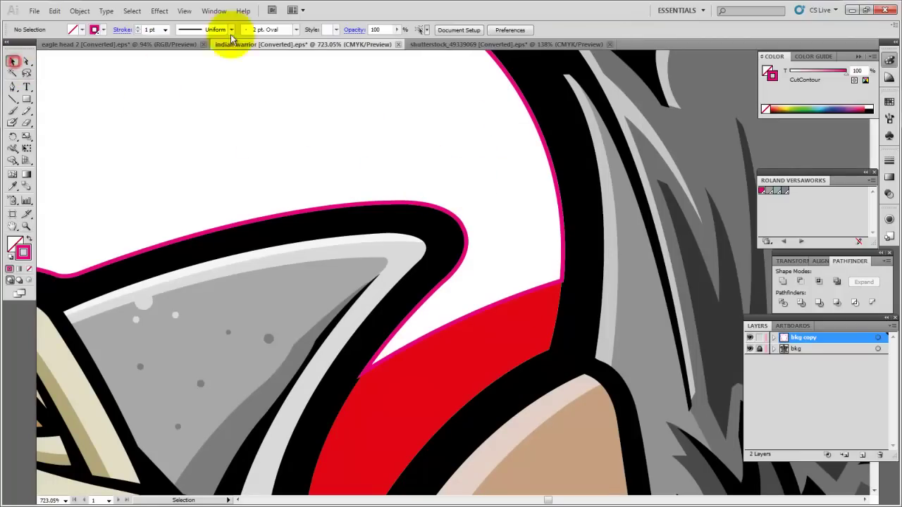
pyautogui.click(167, 31)
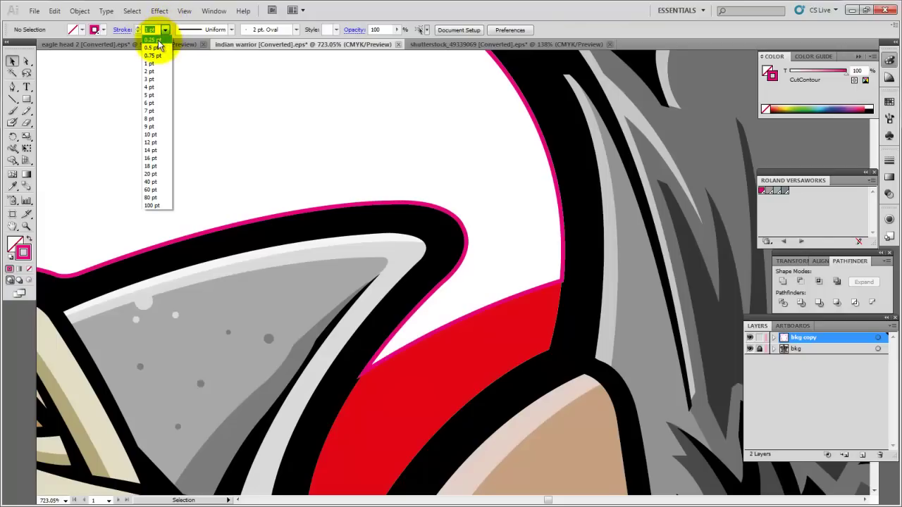
pyautogui.click(158, 40)
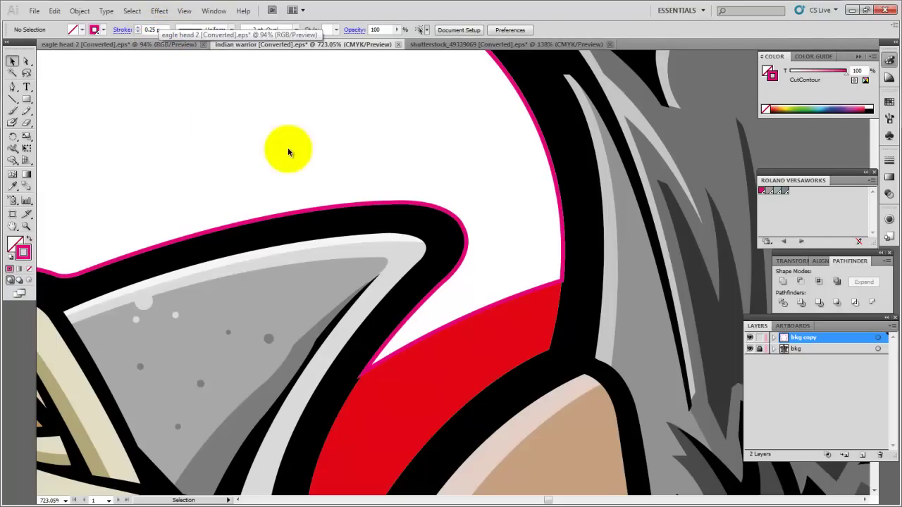
pyautogui.click(322, 211)
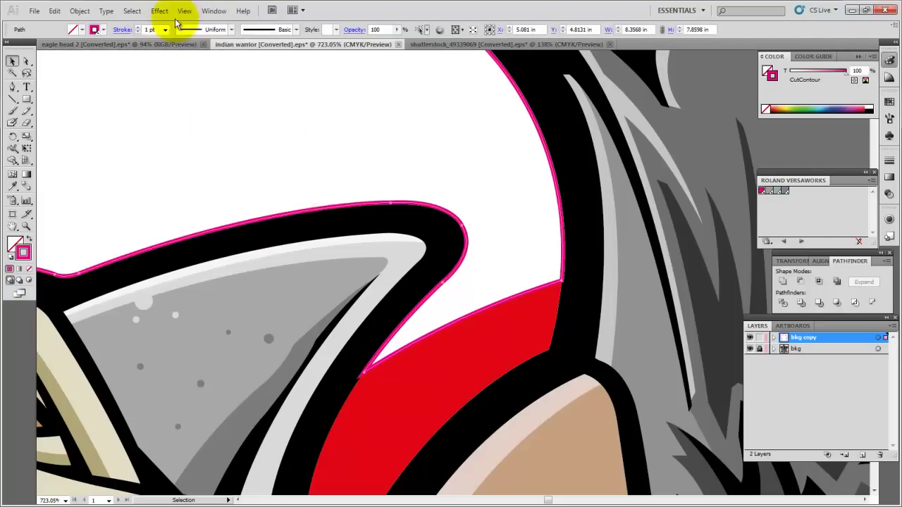
pyautogui.click(166, 30)
pyautogui.click(162, 40)
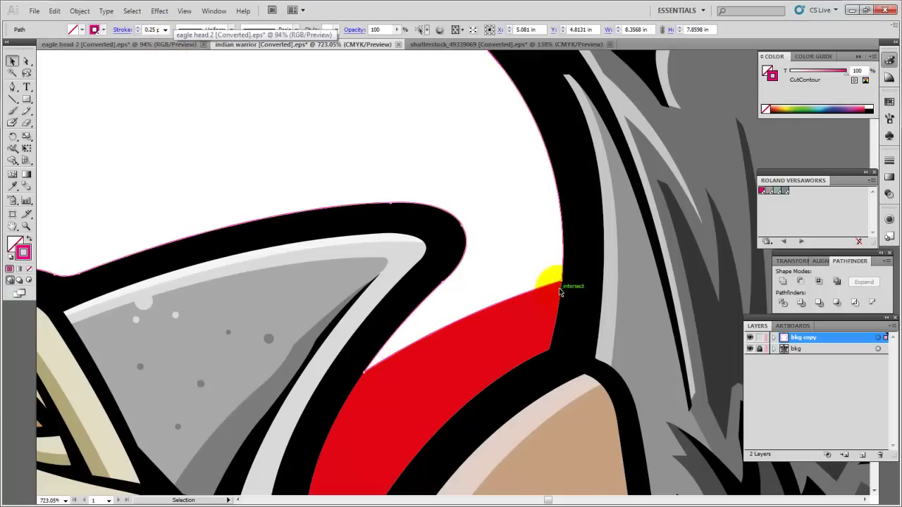
pyautogui.press('z')
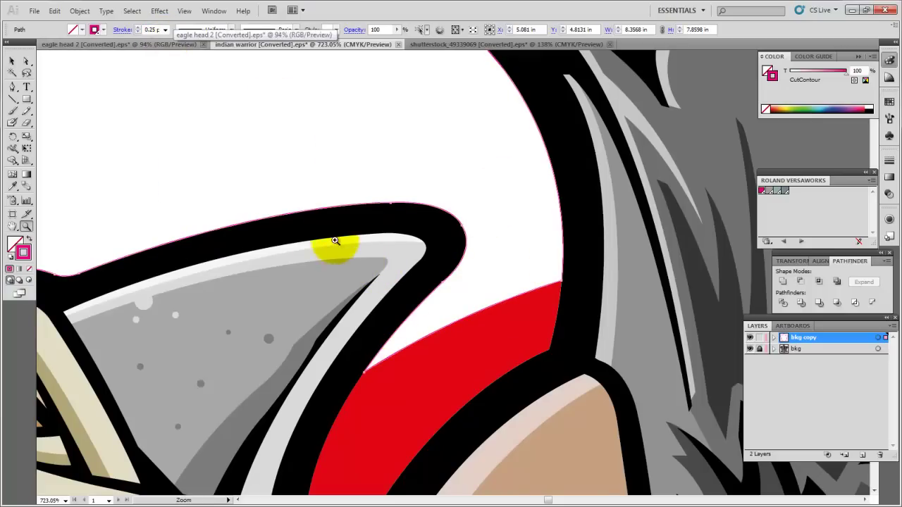
pyautogui.moveTo(315, 268); pyautogui.dragTo(425, 413)
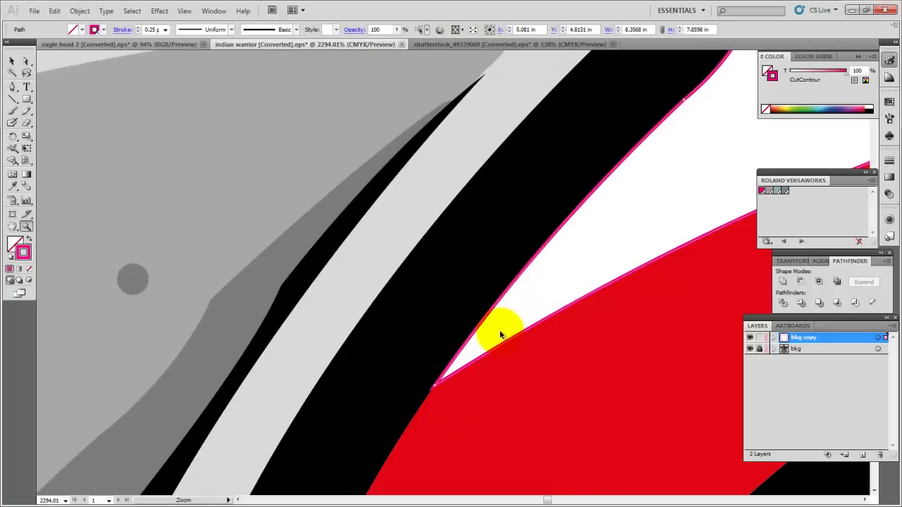
pyautogui.hotkey('ctrl', '0')
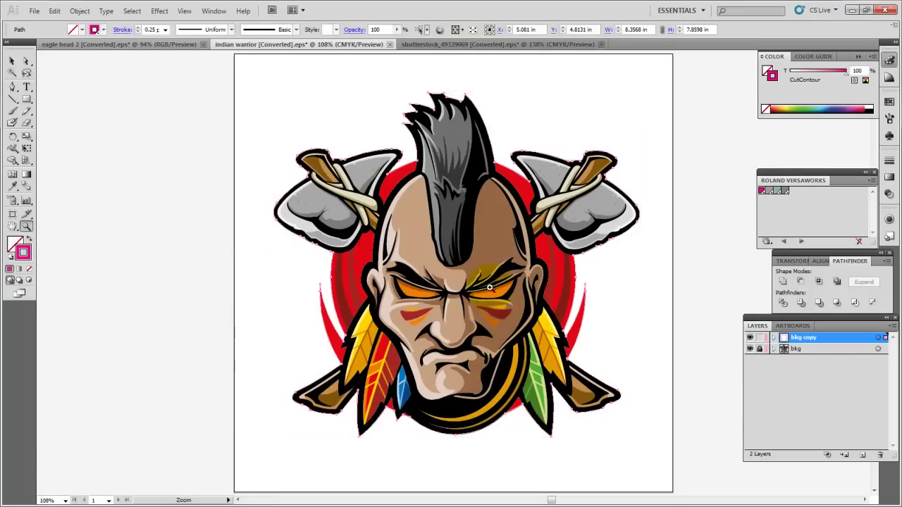
# - Unlock the bkg layer, deselect all artwork, and reset the default stroke weight to 1 pt
pyautogui.click(760, 350)
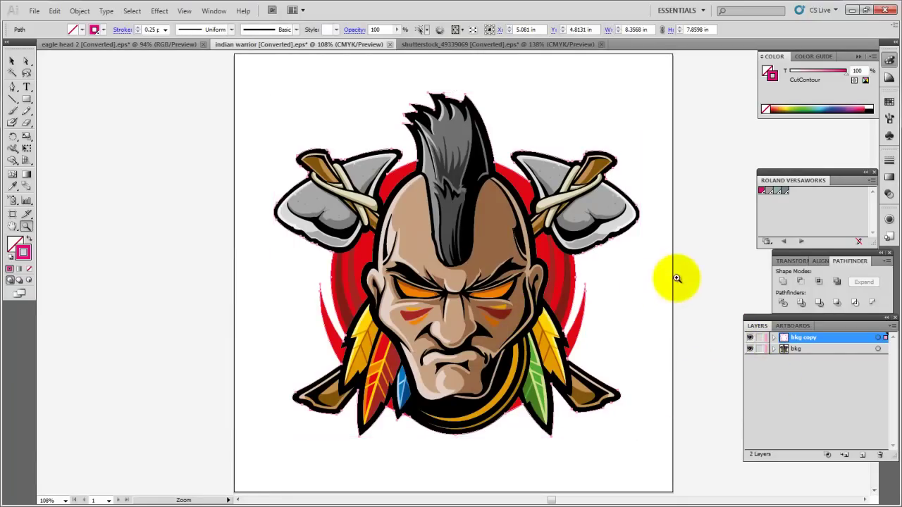
pyautogui.click(12, 61)
pyautogui.click(155, 145)
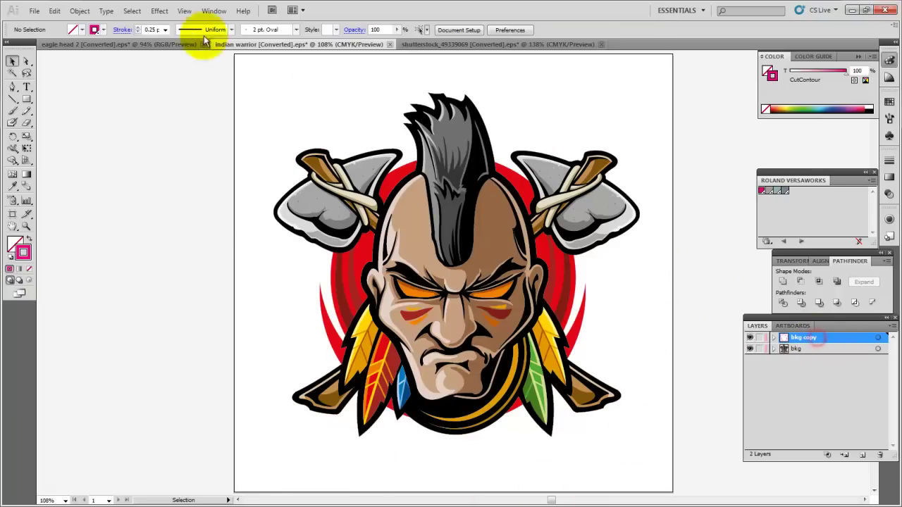
pyautogui.click(165, 30)
pyautogui.click(151, 64)
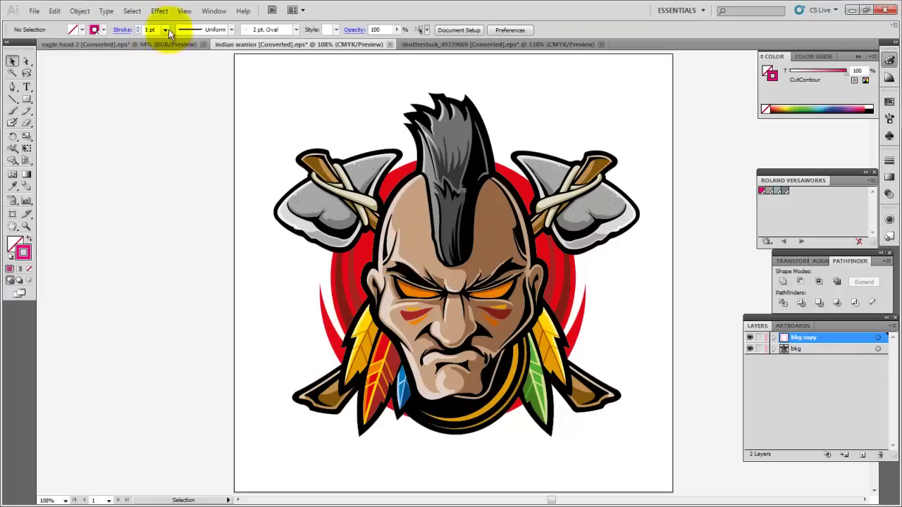
# - Zoom in to inspect the left axe's magenta edge, fit the warrior, then switch to the animals document
pyautogui.press('z')
pyautogui.moveTo(274, 104); pyautogui.dragTo(446, 213)
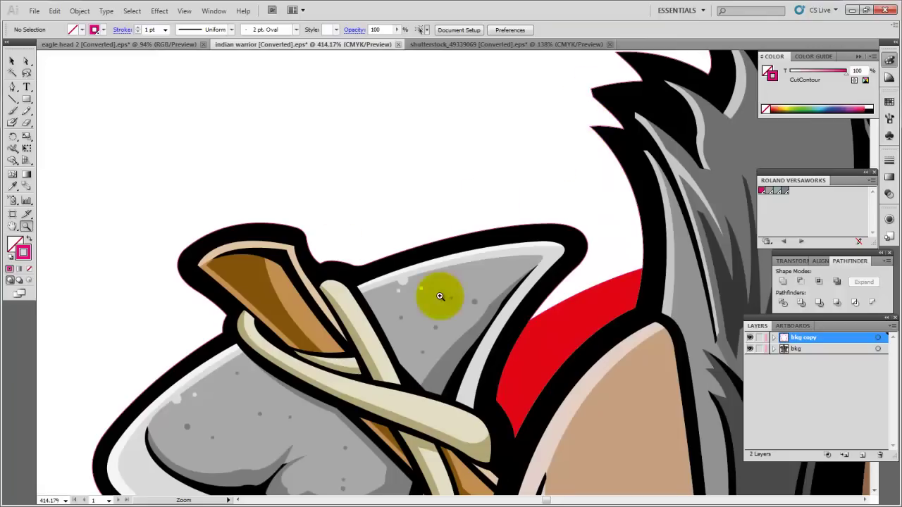
pyautogui.moveTo(209, 178); pyautogui.dragTo(674, 426)
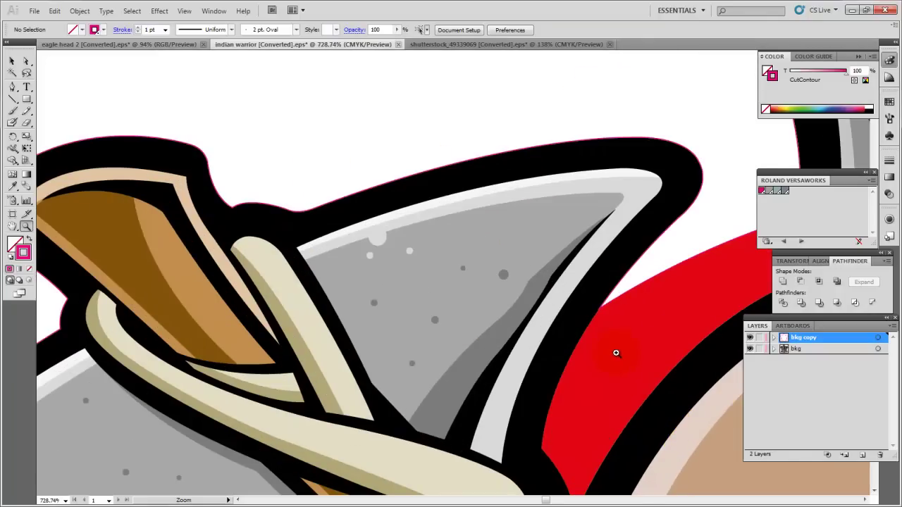
pyautogui.hotkey('ctrl', '0')
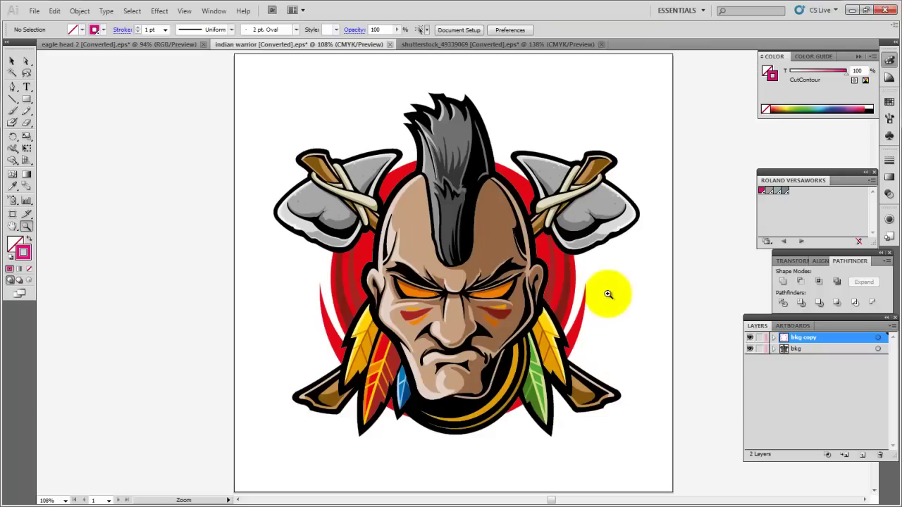
pyautogui.click(484, 45)
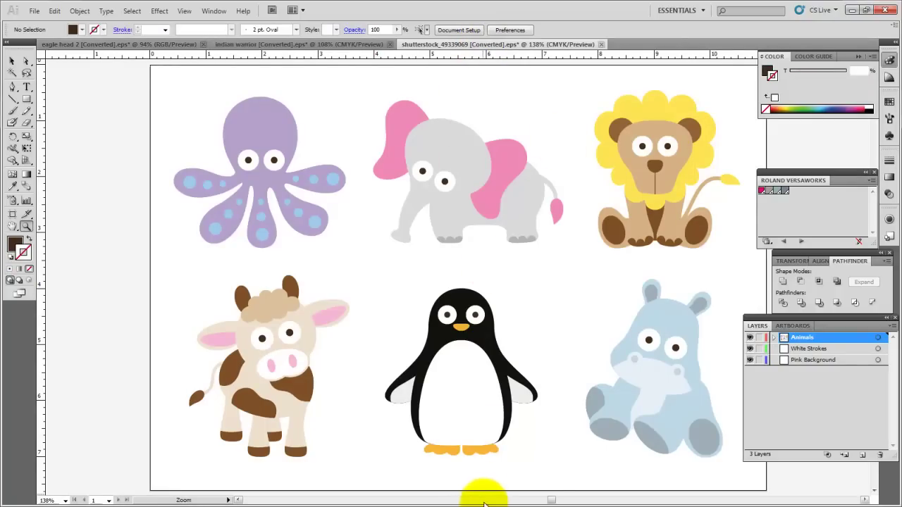
pyautogui.click(15, 63)
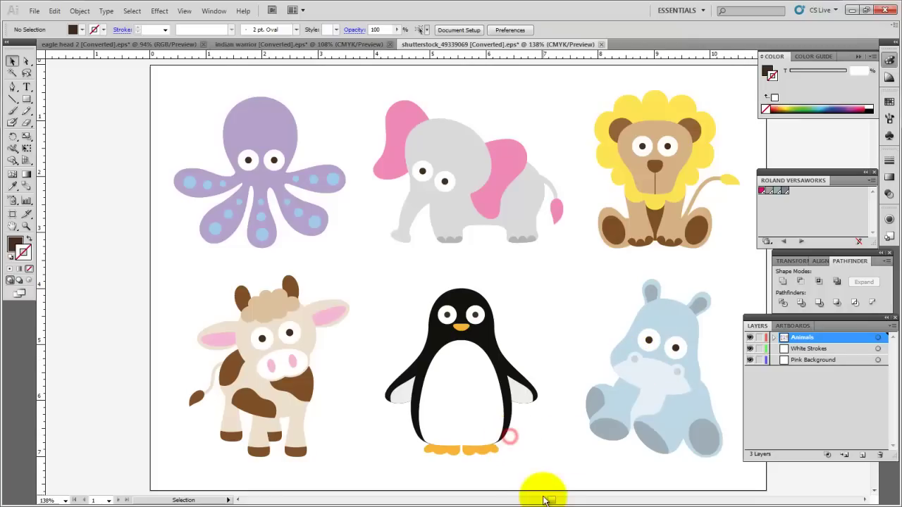
pyautogui.moveTo(368, 272); pyautogui.dragTo(557, 477)
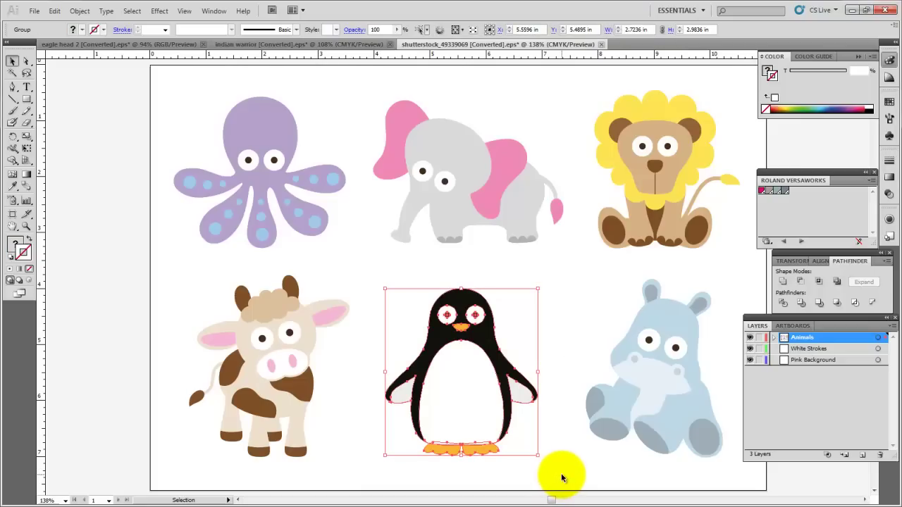
pyautogui.press('a')
pyautogui.press('v')
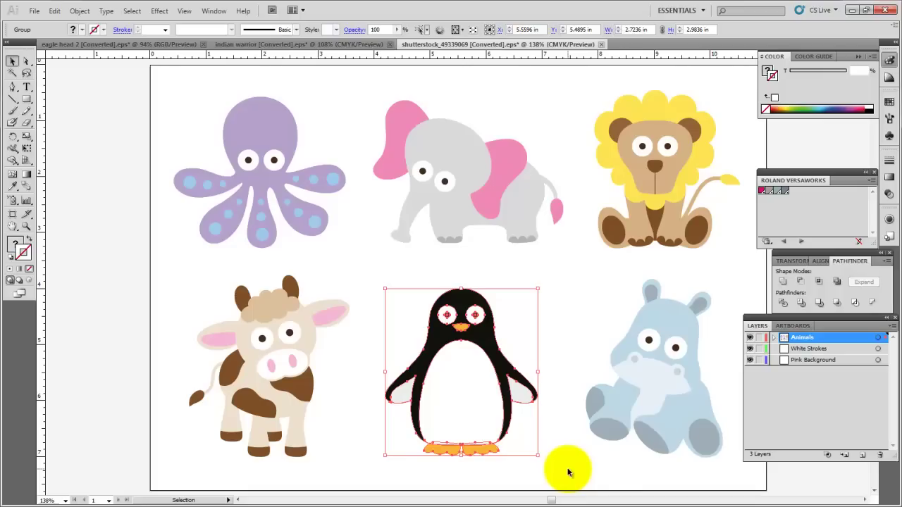
pyautogui.press('a')
pyautogui.press('v')
pyautogui.hotkey('ctrl', 'v')
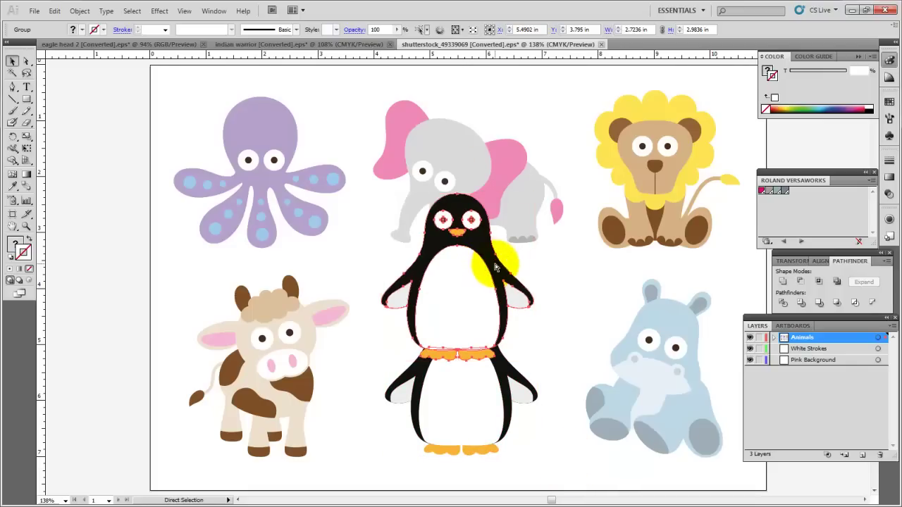
pyautogui.hotkey('ctrl', 'z')
pyautogui.press('a')
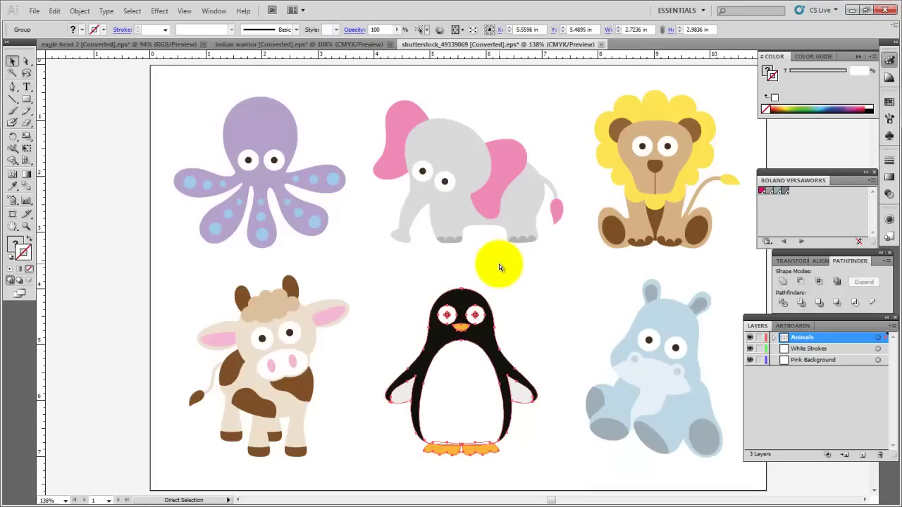
pyautogui.press('v')
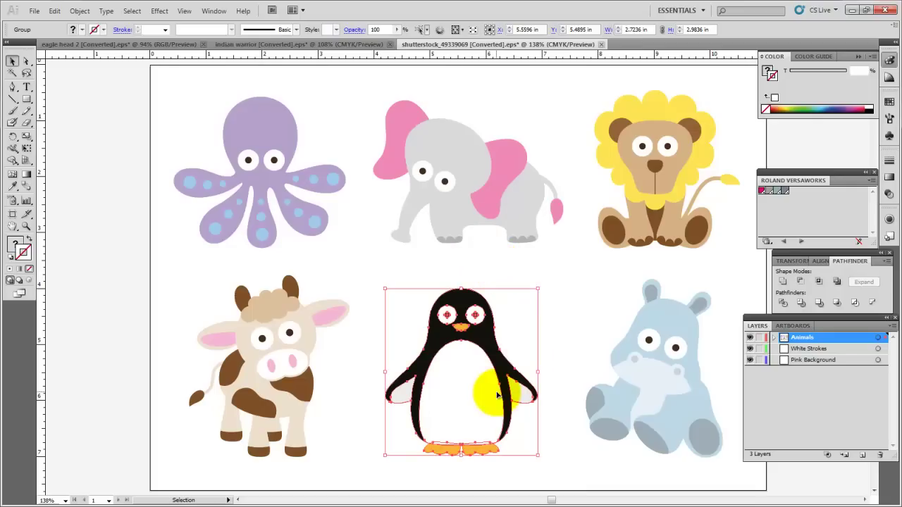
pyautogui.moveTo(484, 390); pyautogui.dragTo(576, 341)
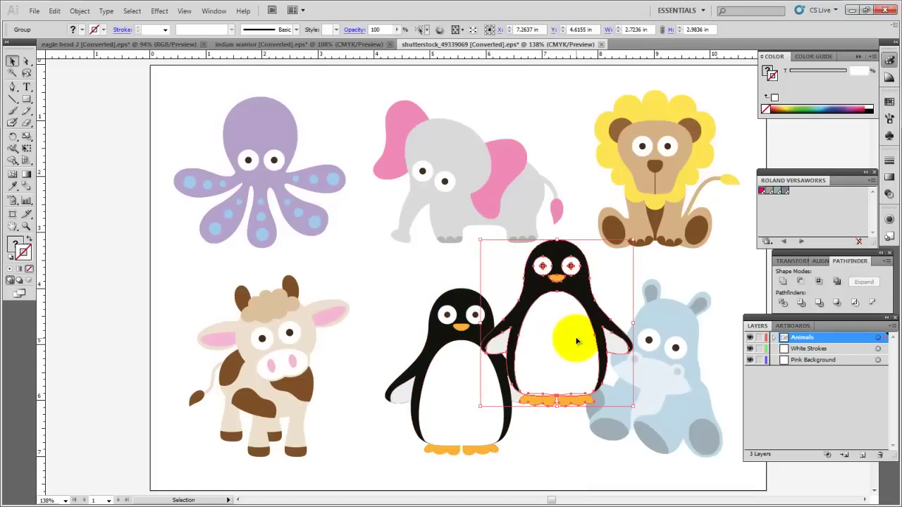
pyautogui.hotkey('ctrl', 'z')
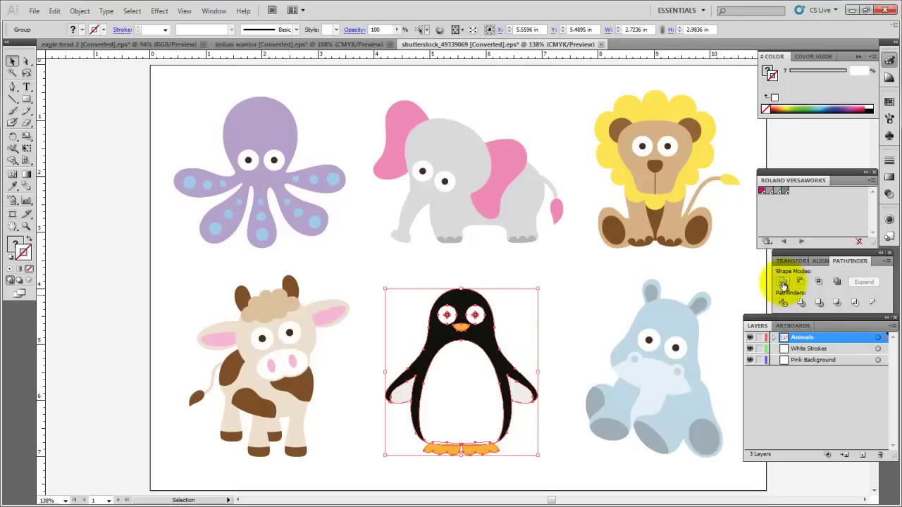
# - Unite the penguin's shapes into one silhouette, remove its white fill, and apply the CutContour stroke
pyautogui.click(782, 282)
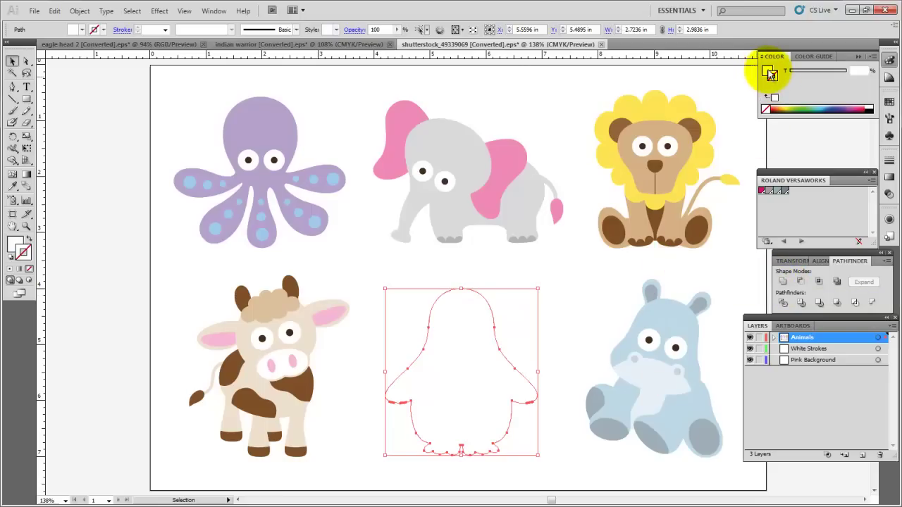
pyautogui.click(767, 71)
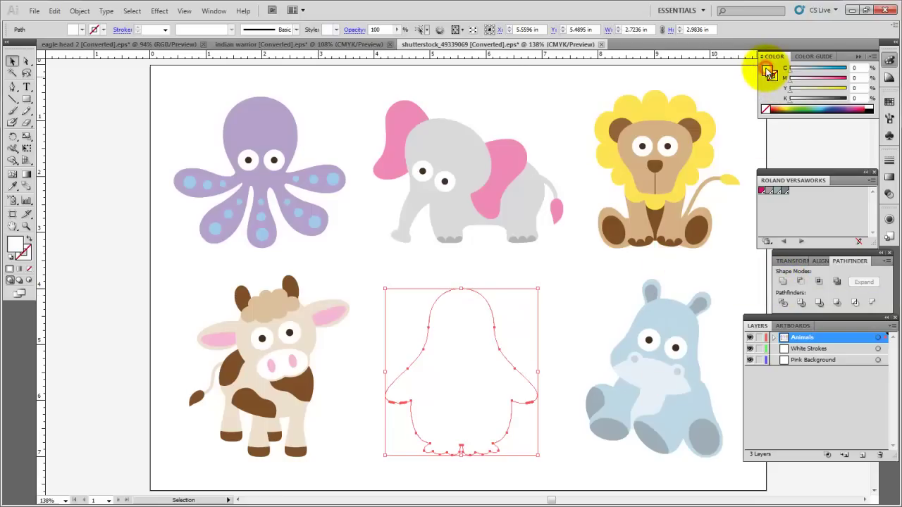
pyautogui.click(765, 111)
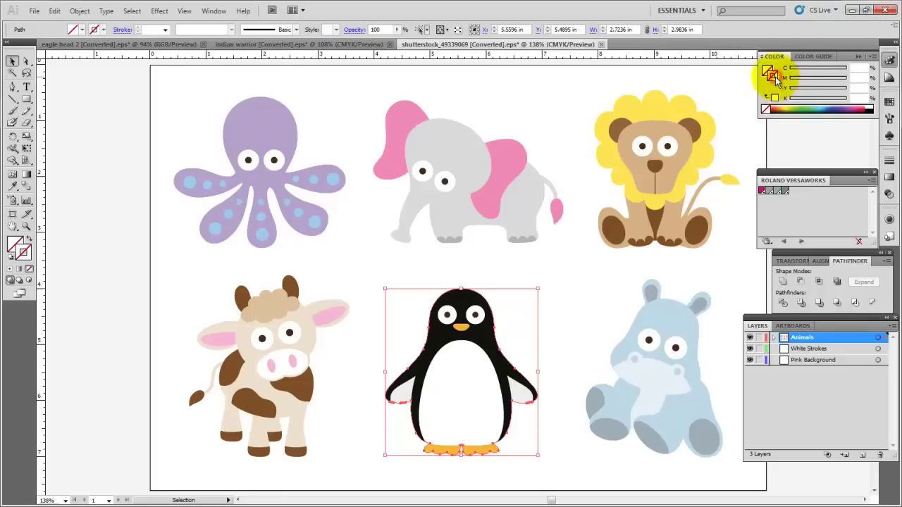
pyautogui.click(761, 191)
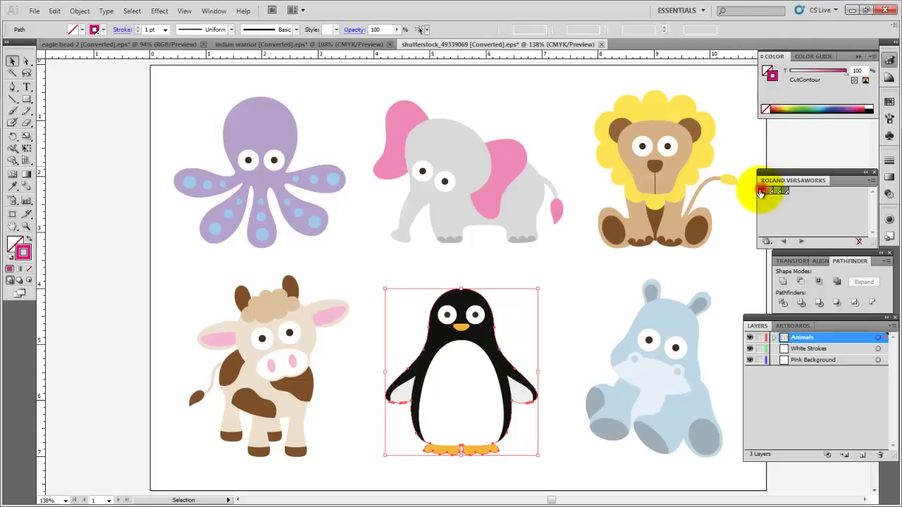
pyautogui.press('z')
pyautogui.moveTo(362, 356); pyautogui.dragTo(434, 424)
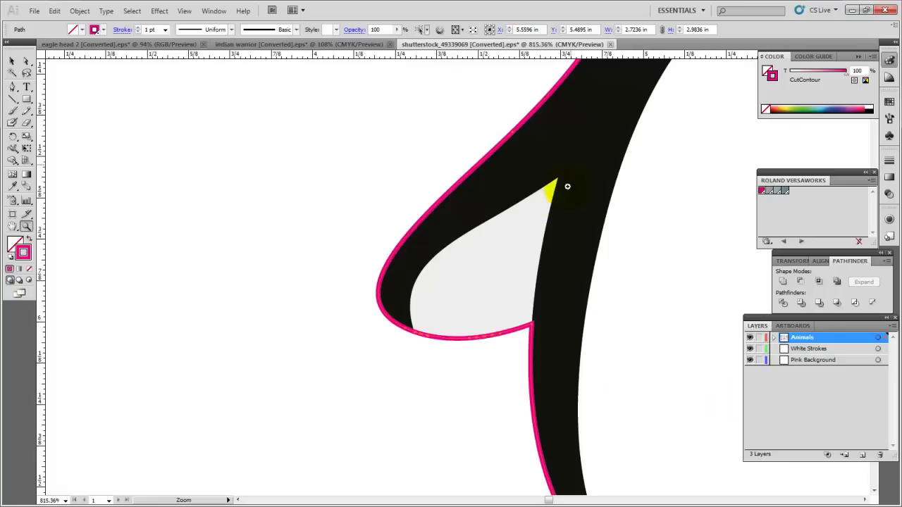
pyautogui.rightClick(565, 365)
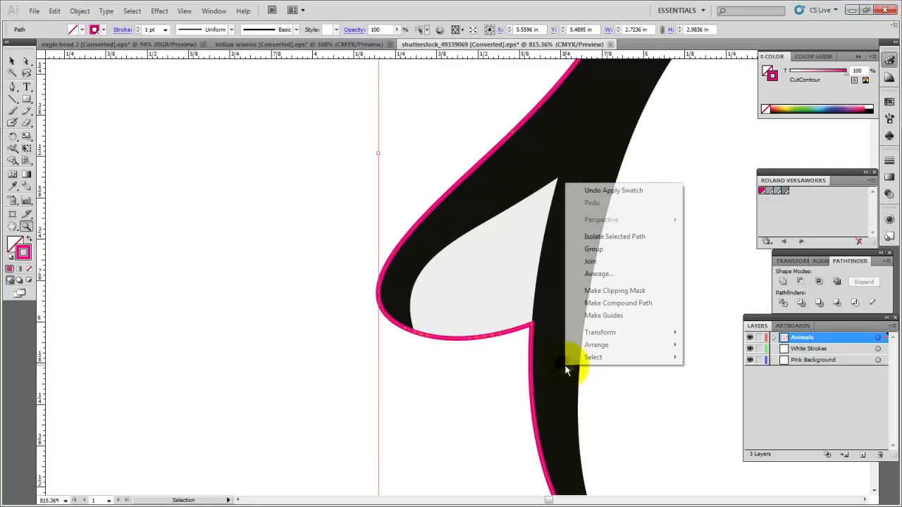
pyautogui.click(455, 365)
pyautogui.click(455, 366)
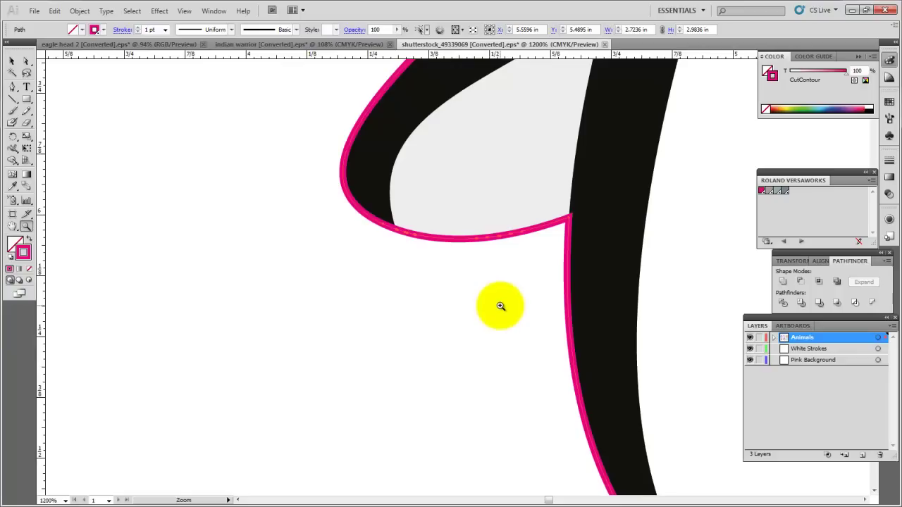
pyautogui.hotkey('ctrl', '0')
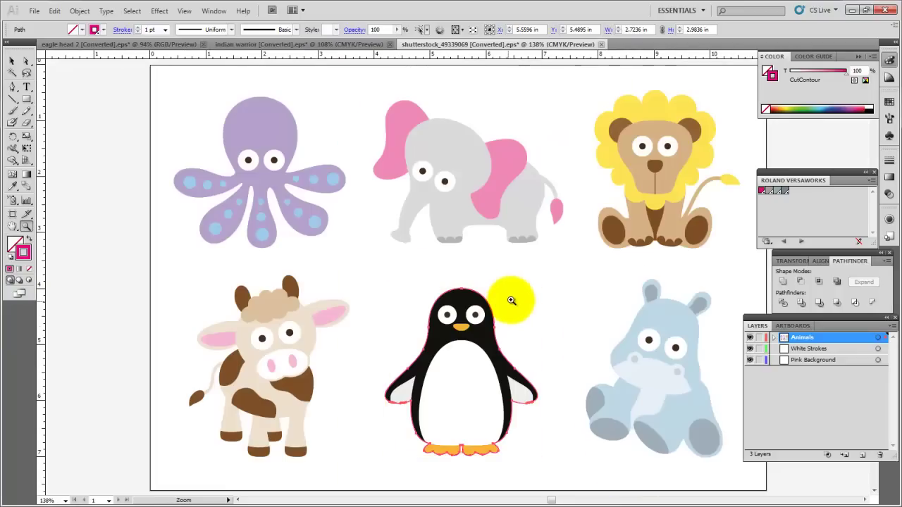
pyautogui.click(12, 61)
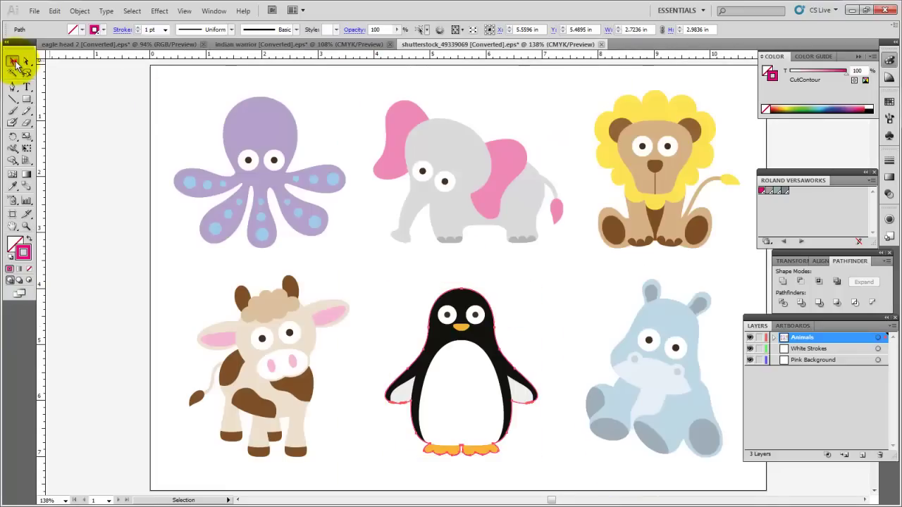
pyautogui.click(384, 277)
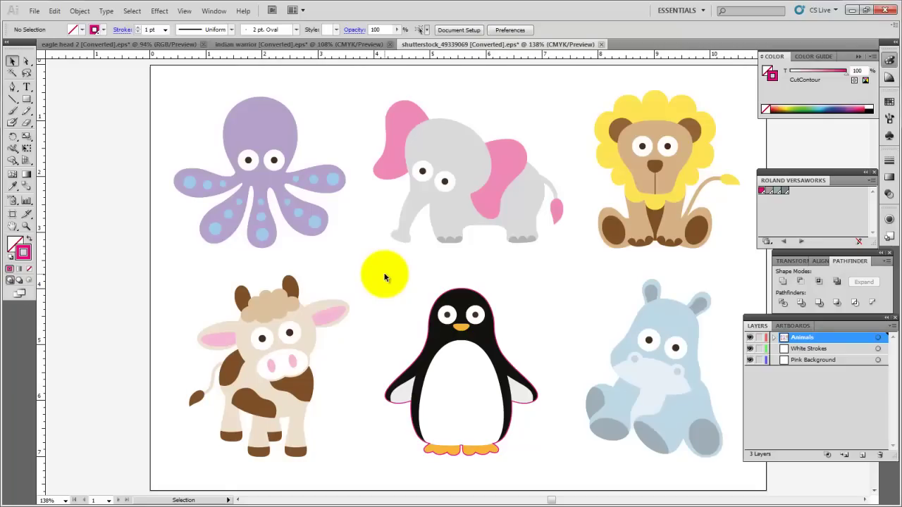